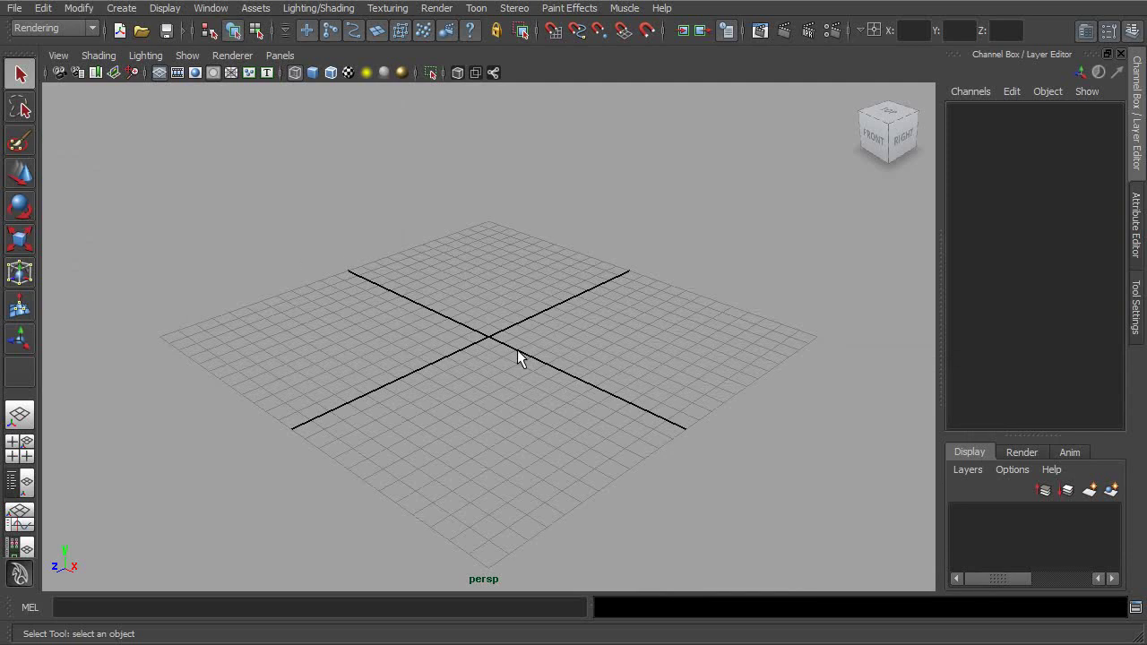
Tap Space over the perspective view to show the top, perspective, front and side views together.
{"action": "key", "text": "space"}
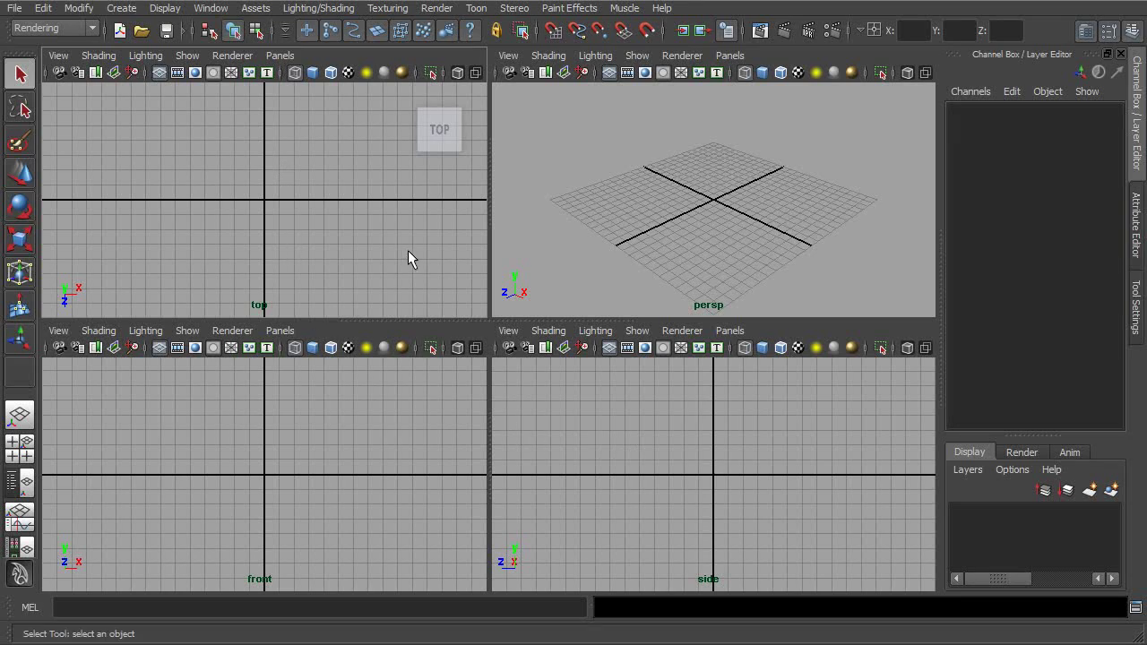
Make the front view active and leave it maximized to fill the viewport area.
{"action": "left_click", "coordinate": [364, 434]}
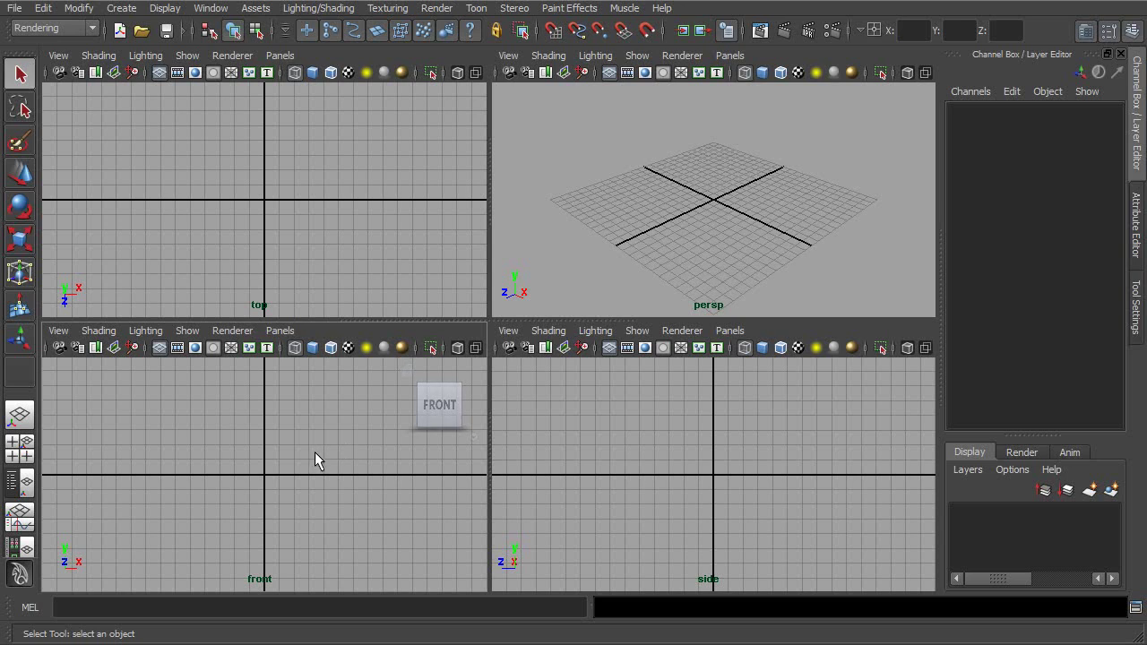
{"action": "key", "text": "space"}
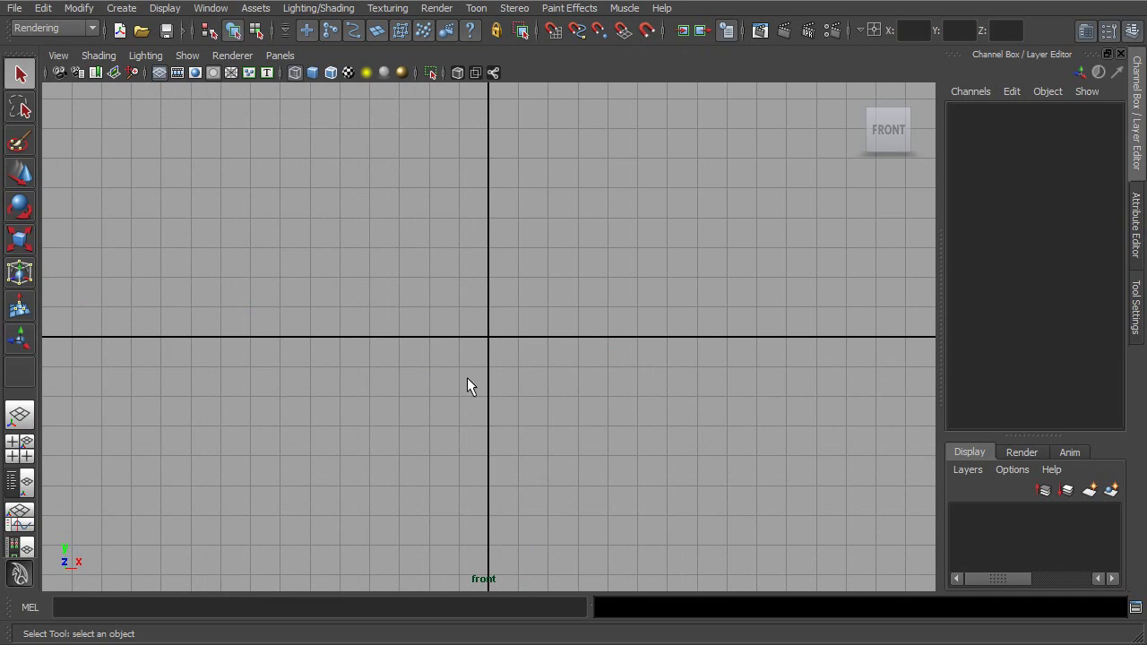
{"action": "key", "text": "space"}
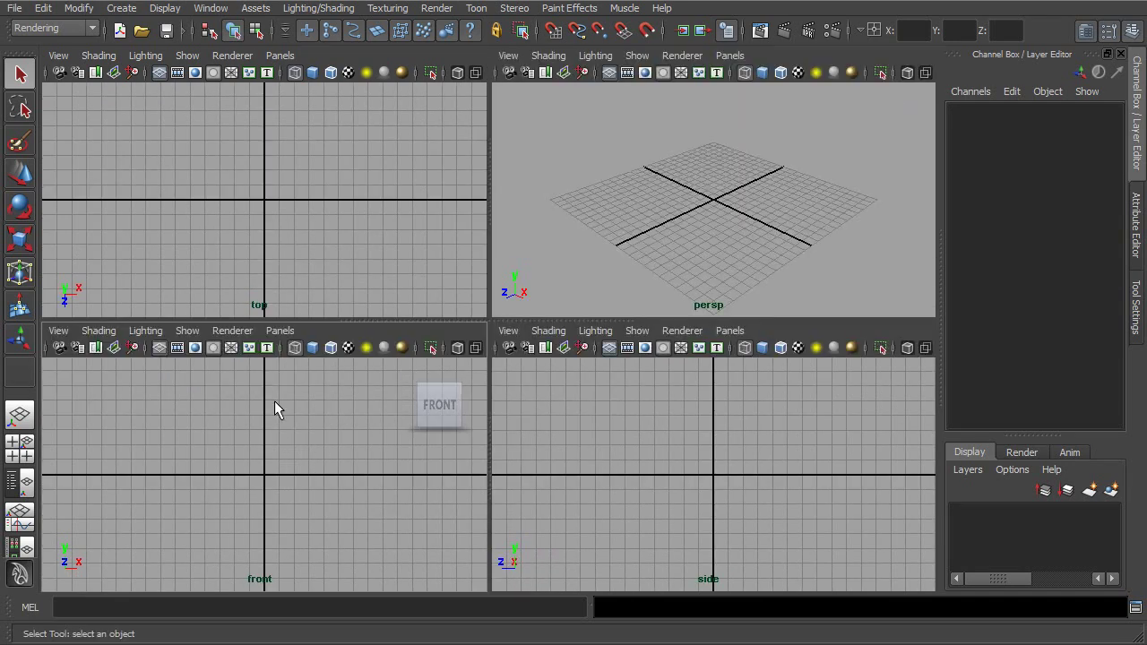
{"action": "key", "text": "space"}
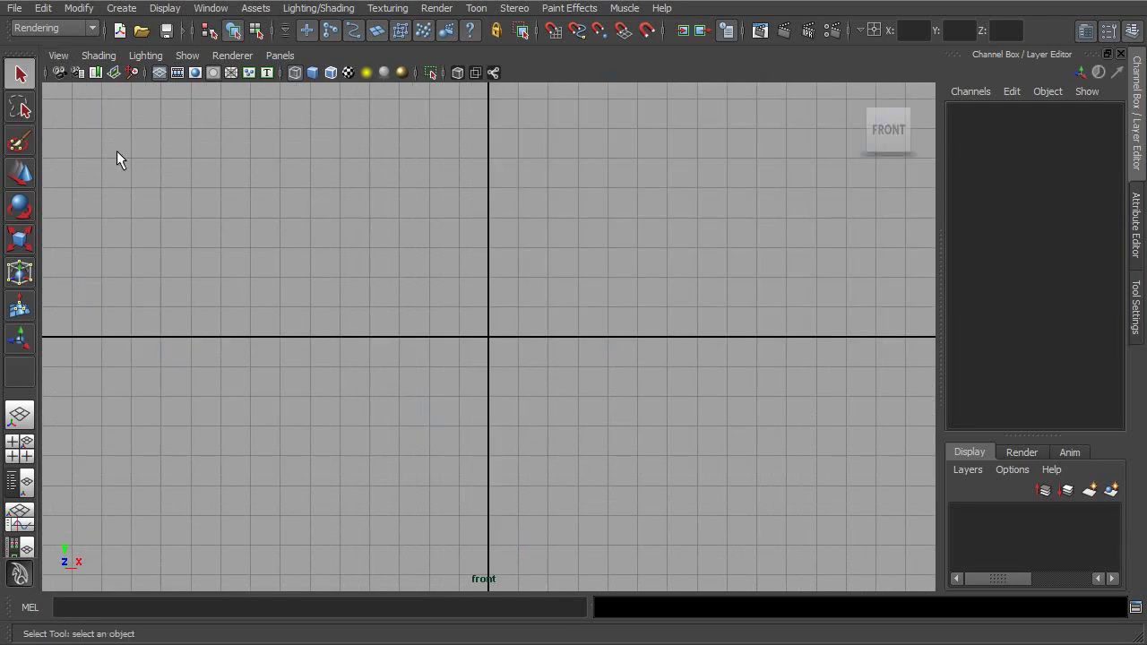
Import imagePlane_front.jpg as an image plane in the front view.
{"action": "left_click", "coordinate": [57, 56]}
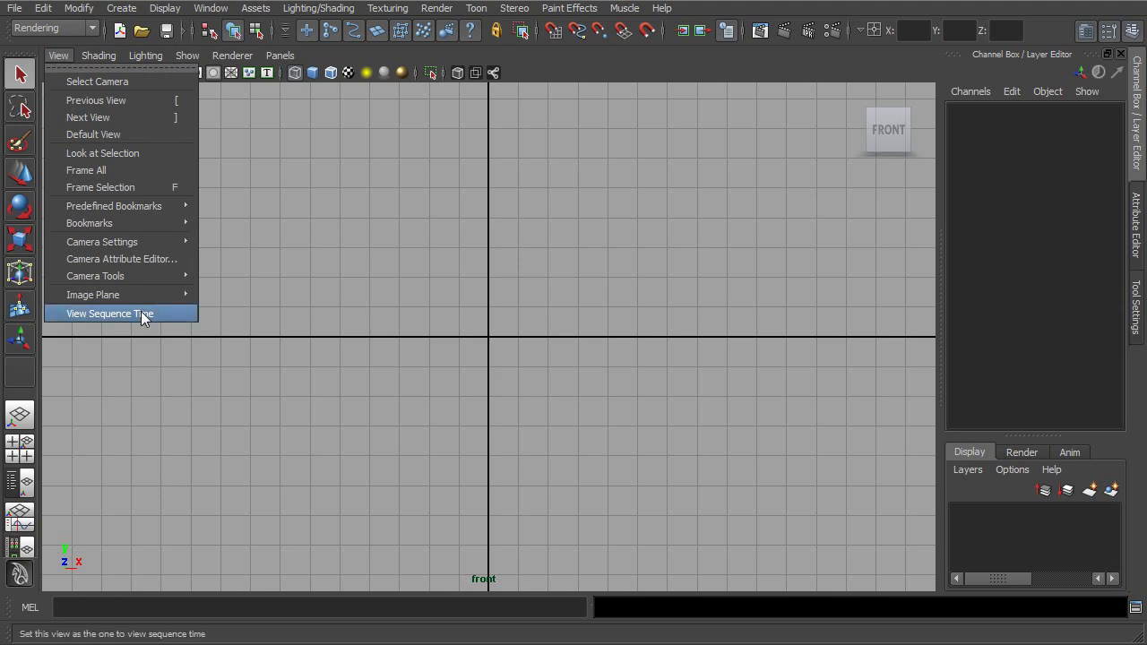
{"action": "mouse_move", "coordinate": [143, 292]}
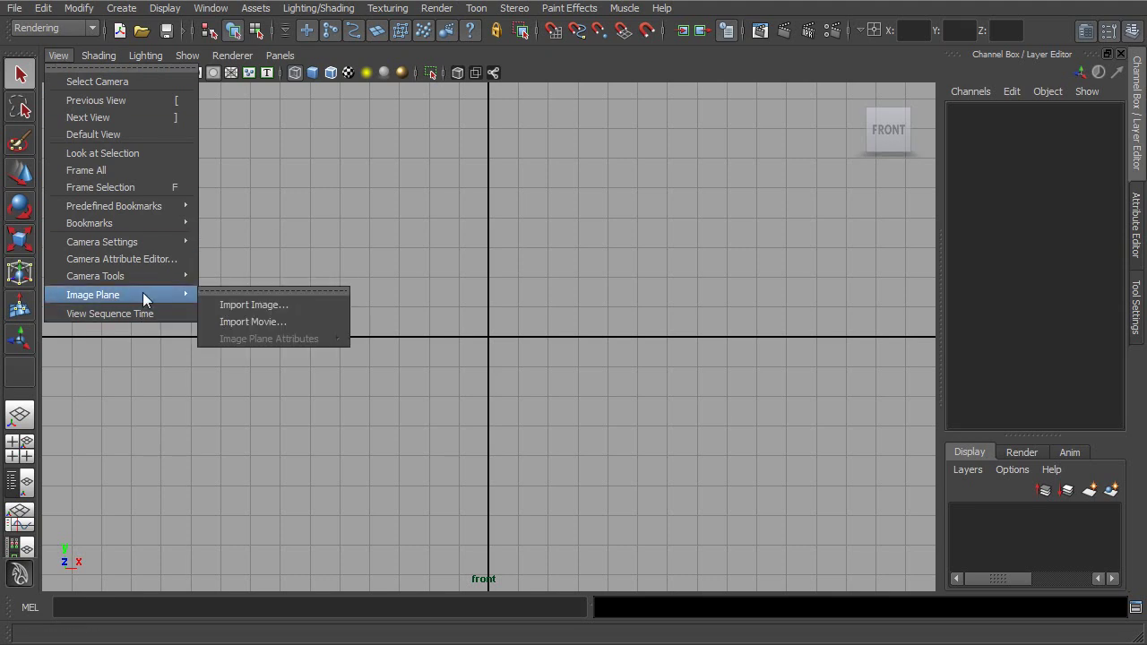
{"action": "left_click", "coordinate": [290, 304]}
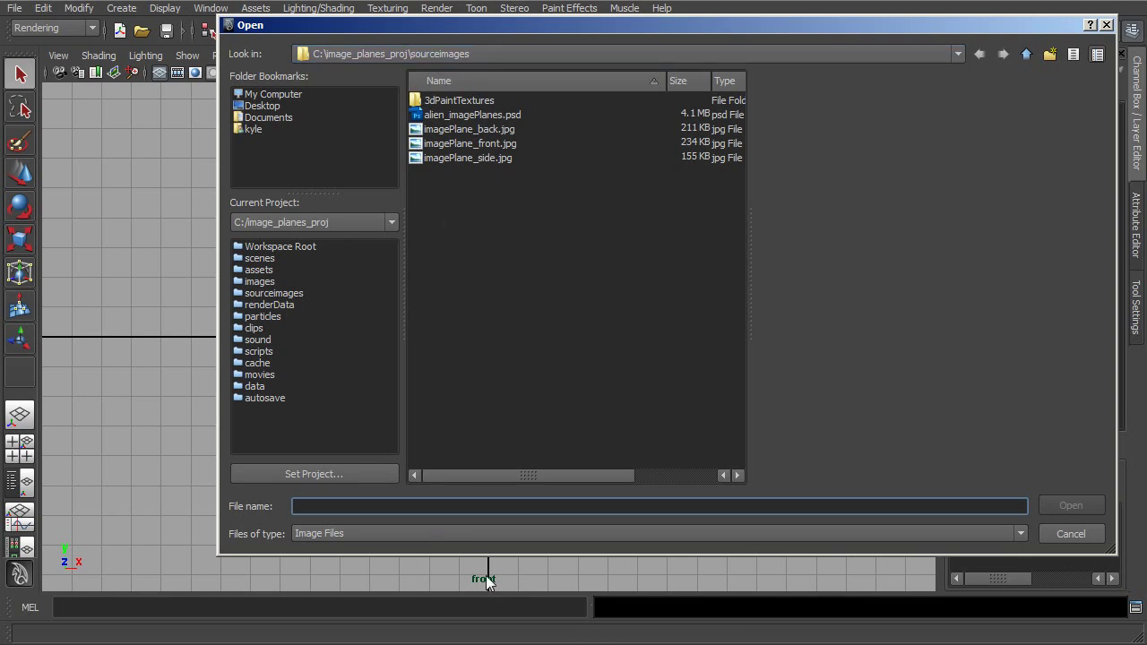
{"action": "left_click", "coordinate": [462, 146]}
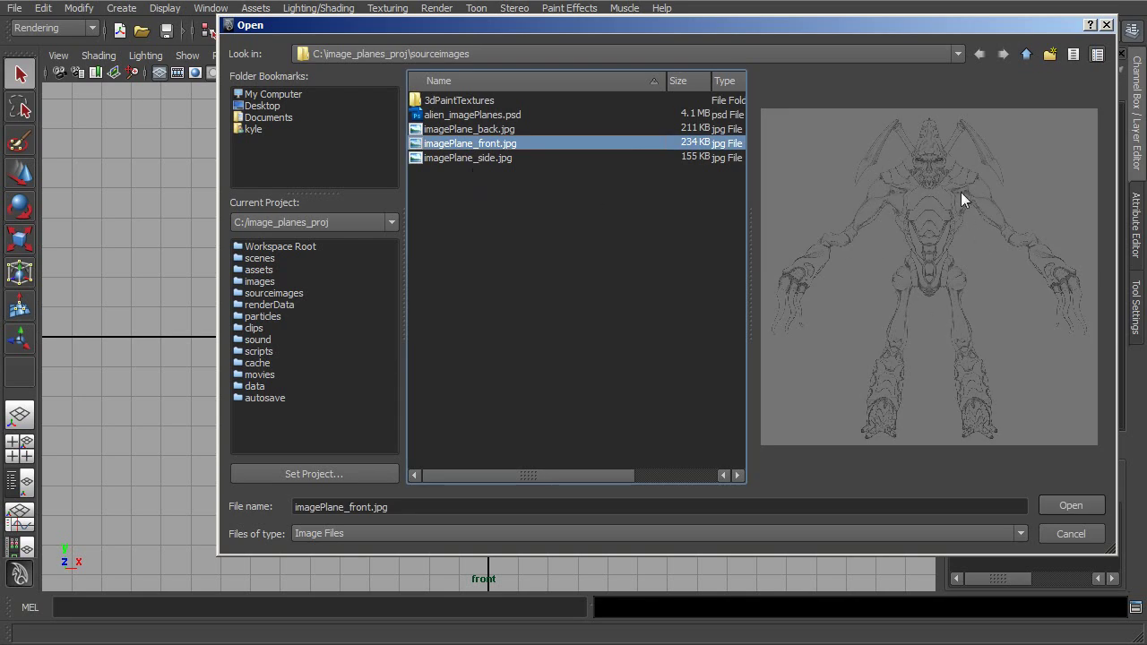
{"action": "left_click", "coordinate": [1068, 505]}
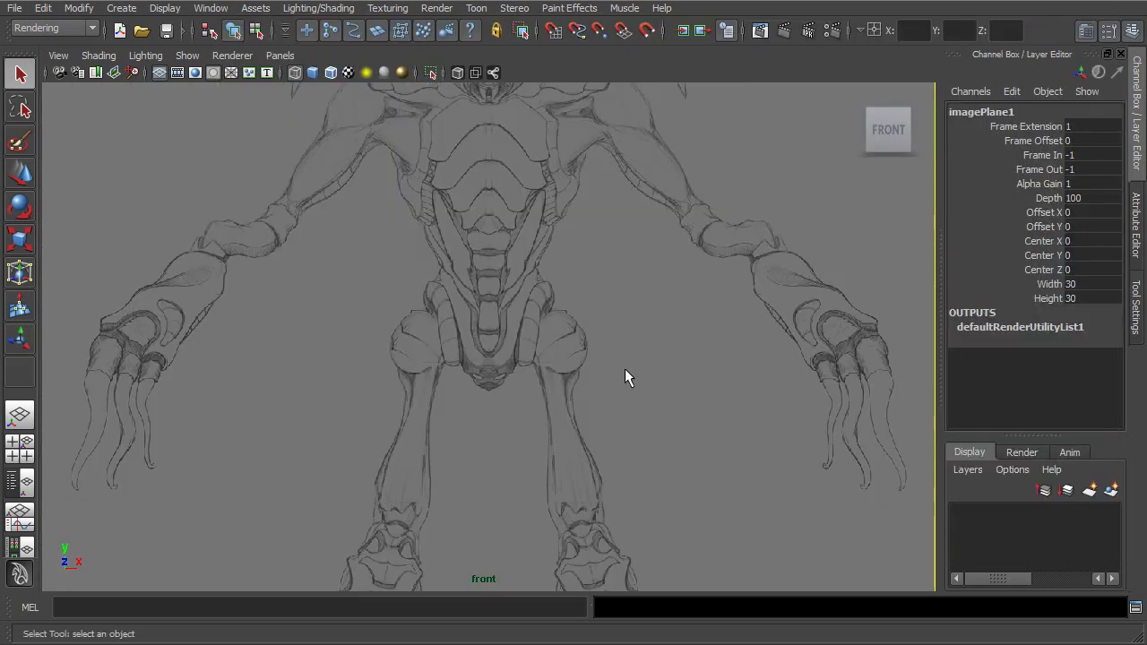
Deselect the image plane, then pan and zoom around the alien front drawing at different scales.
{"action": "middle_click_drag", "start_coordinate": [520, 233], "coordinate": [517, 389], "text": "alt"}
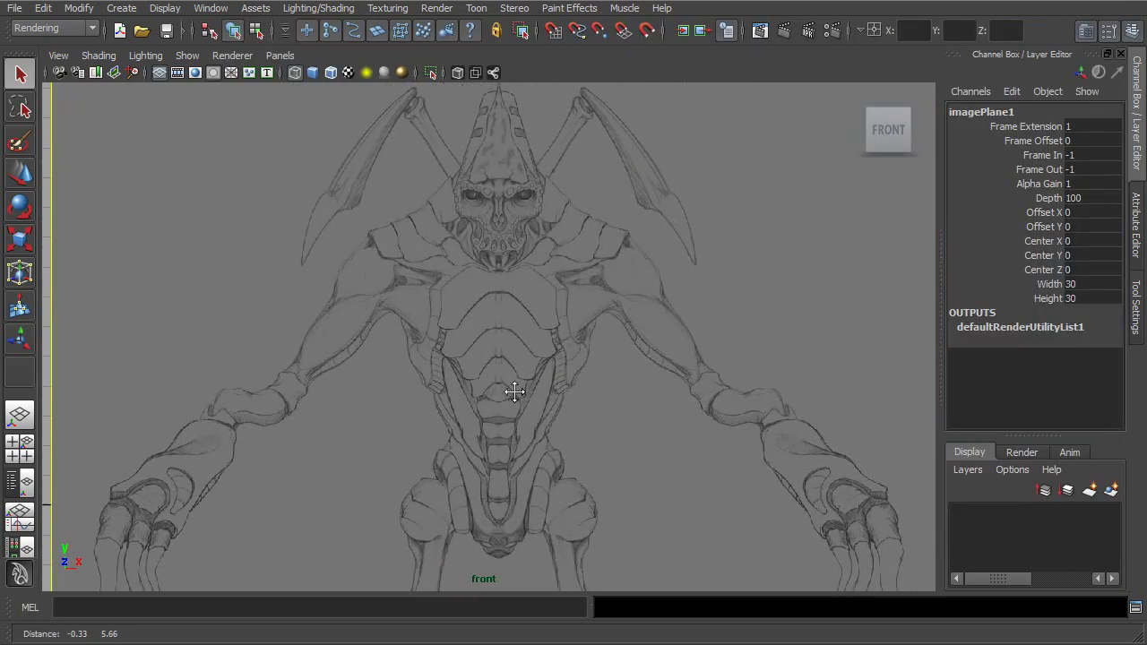
{"action": "right_click_drag", "start_coordinate": [515, 392], "coordinate": [292, 328], "text": "alt"}
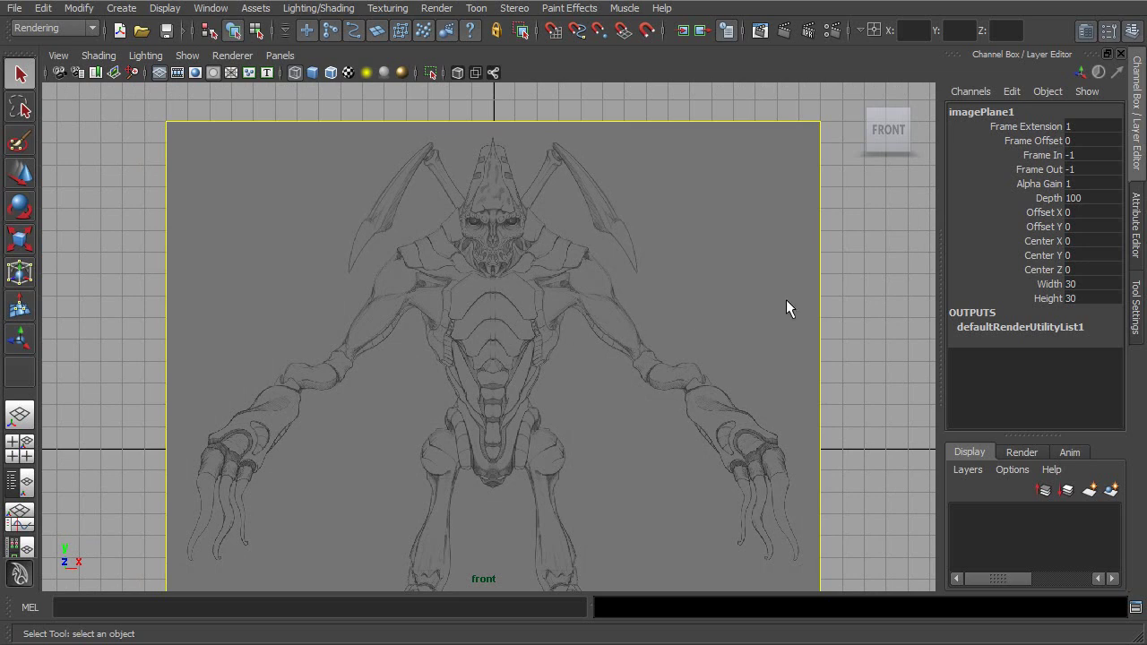
{"action": "left_click", "coordinate": [834, 246]}
{"action": "middle_click_drag", "start_coordinate": [850, 290], "coordinate": [857, 312], "text": "alt"}
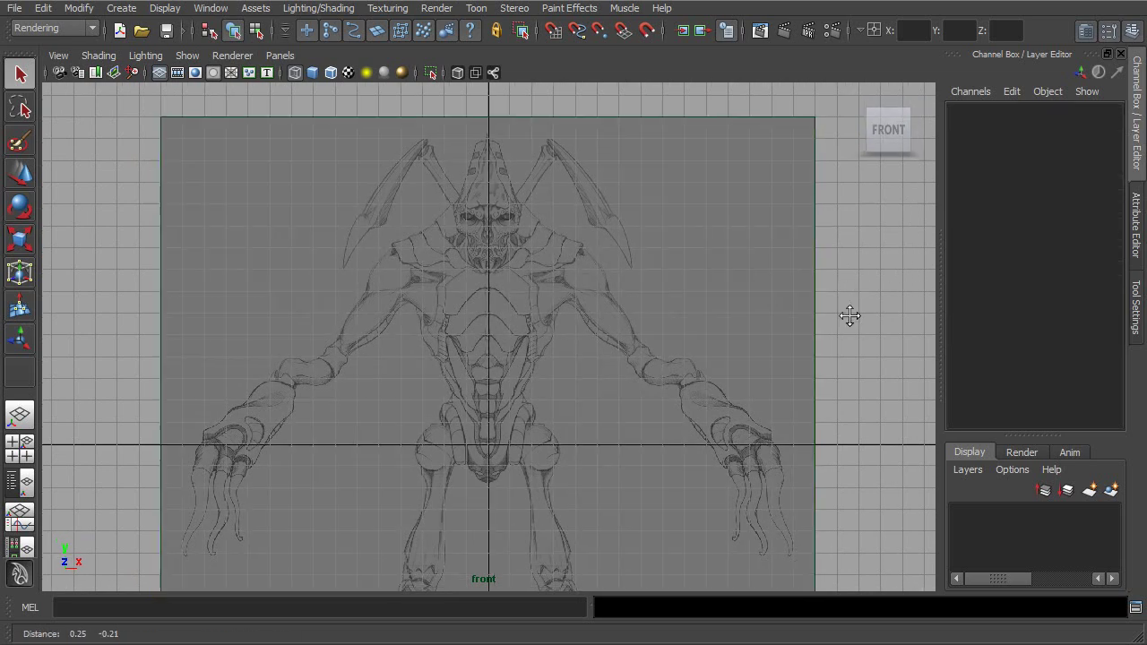
{"action": "right_click_drag", "start_coordinate": [857, 311], "coordinate": [650, 291], "text": "alt"}
{"action": "scroll", "coordinate": [483, 275], "scroll_direction": "down", "scroll_amount": 1}
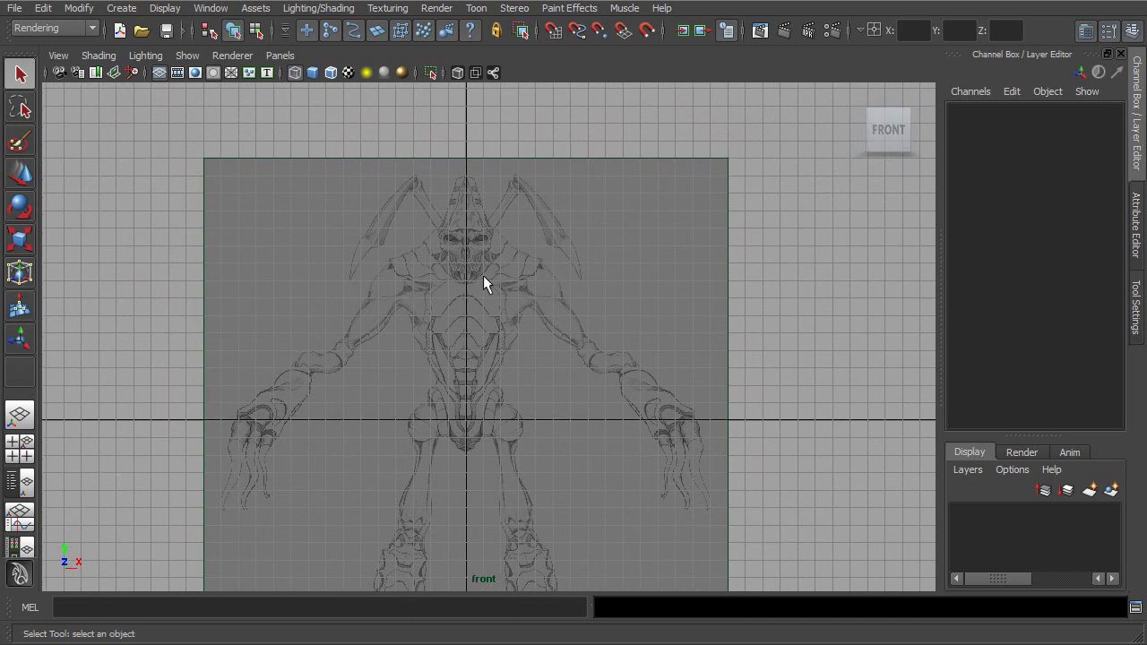
{"action": "scroll", "coordinate": [451, 269], "scroll_direction": "up", "scroll_amount": 5}
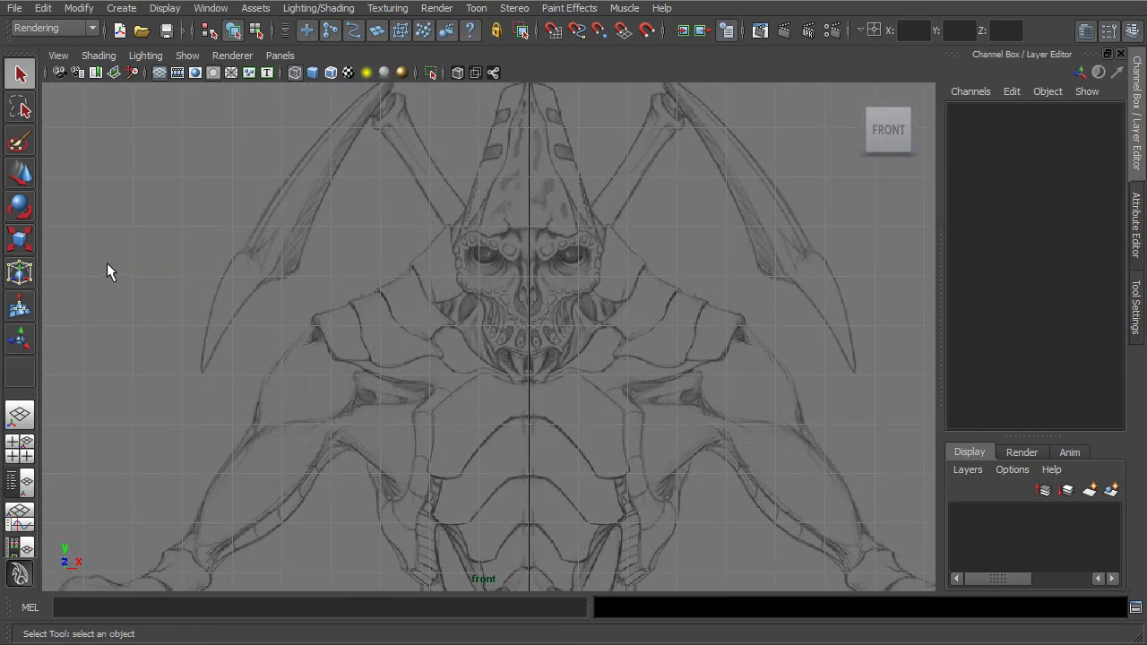
{"action": "scroll", "coordinate": [308, 336], "scroll_direction": "down", "scroll_amount": 1}
{"action": "middle_click_drag", "start_coordinate": [307, 335], "coordinate": [438, 340], "text": "alt"}
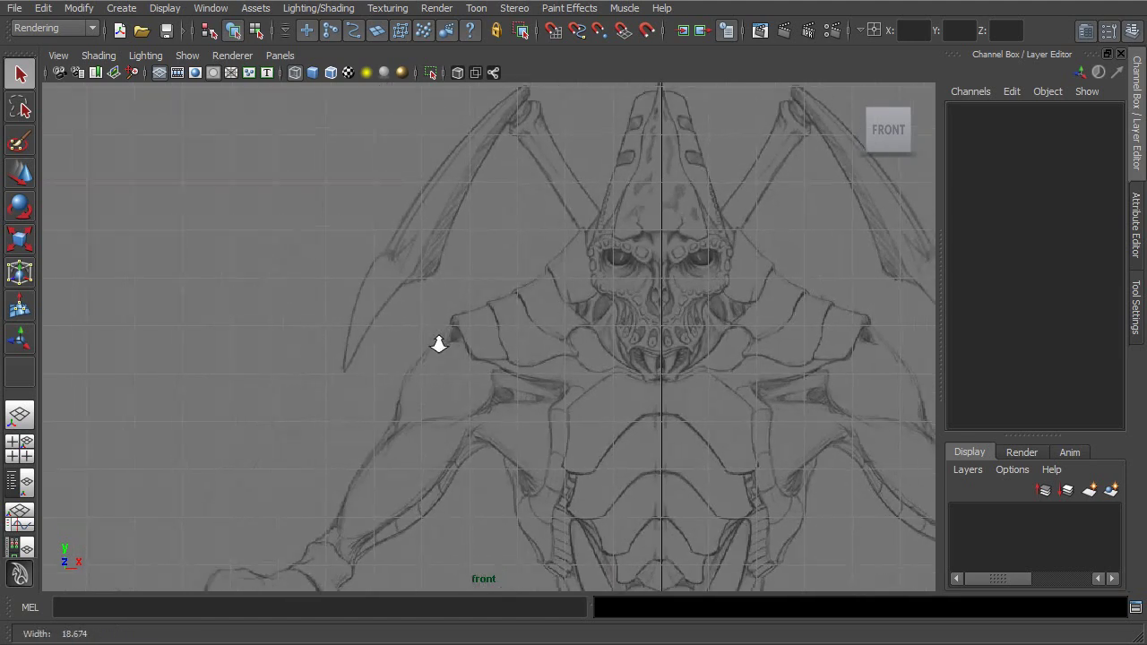
{"action": "scroll", "coordinate": [481, 377], "scroll_direction": "down", "scroll_amount": 2}
{"action": "middle_click_drag", "start_coordinate": [481, 376], "coordinate": [376, 297], "text": "alt"}
{"action": "scroll", "coordinate": [420, 338], "scroll_direction": "down", "scroll_amount": 1}
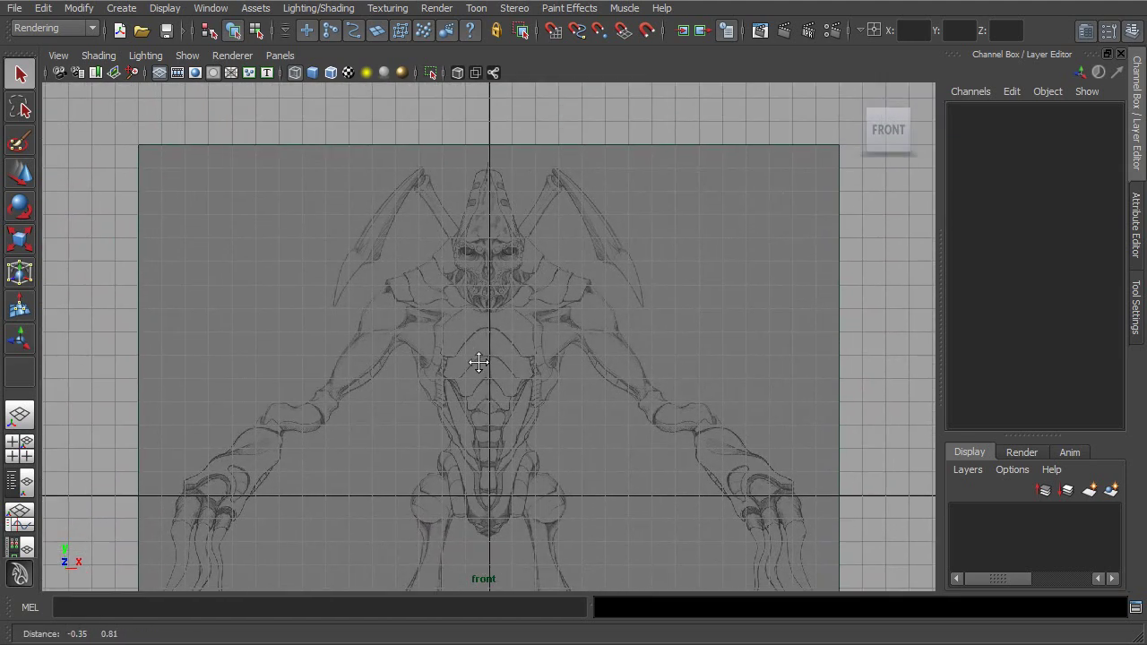
{"action": "scroll", "coordinate": [568, 409], "scroll_direction": "up", "scroll_amount": 2}
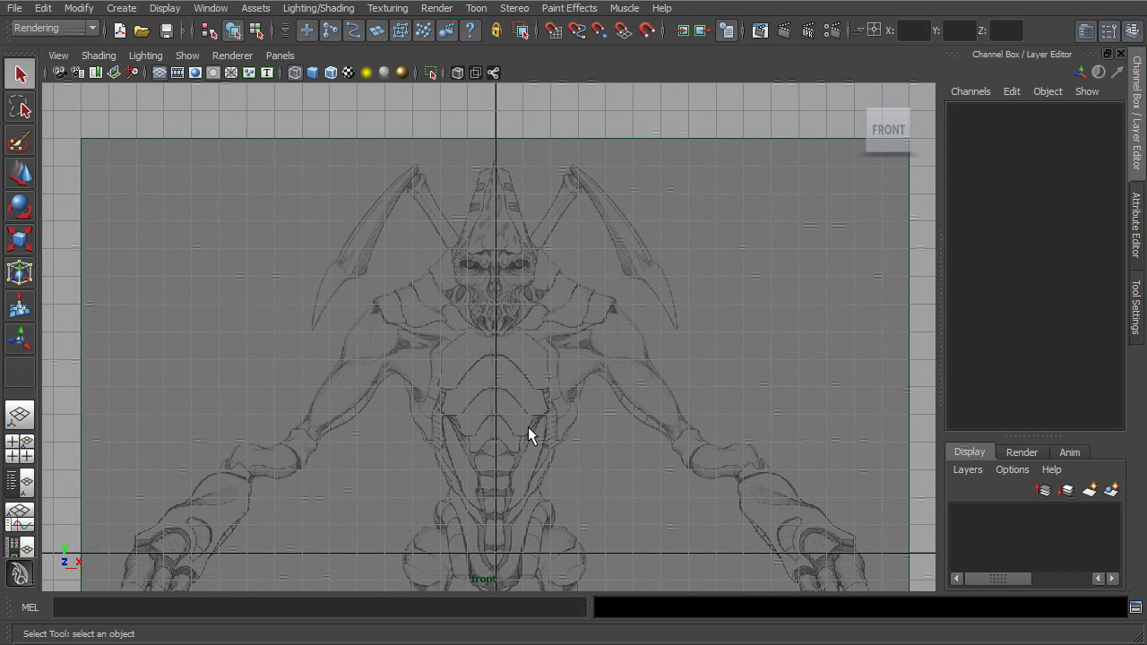
{"action": "scroll", "coordinate": [528, 427], "scroll_direction": "up", "scroll_amount": 1}
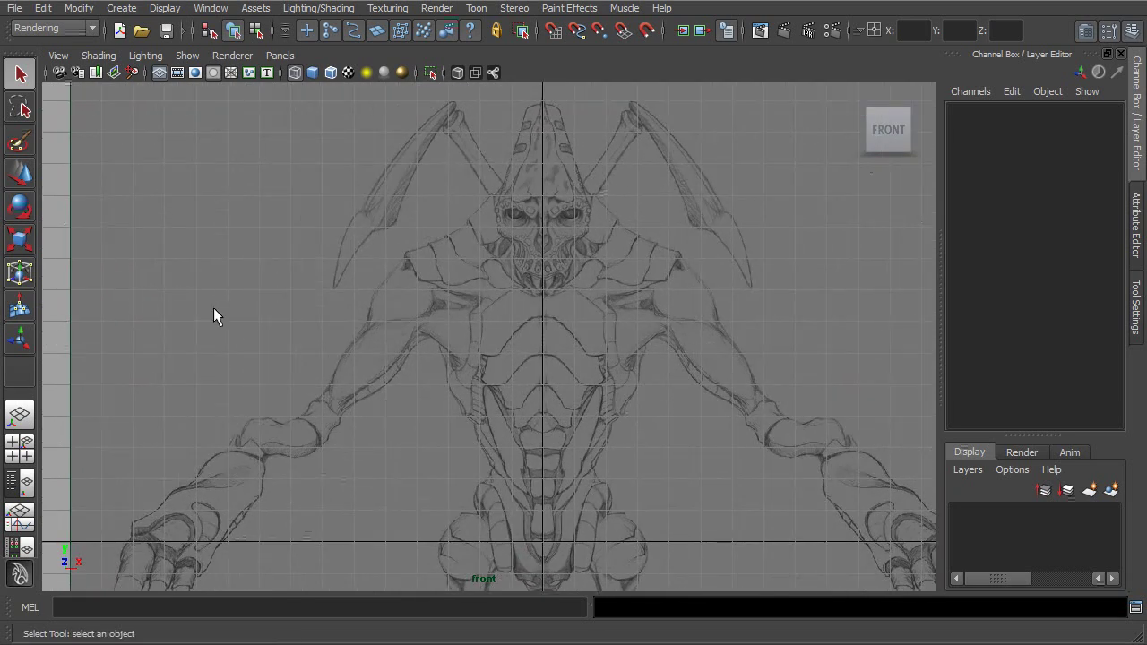
{"action": "scroll", "coordinate": [281, 328], "scroll_direction": "up", "scroll_amount": 1}
{"action": "scroll", "coordinate": [564, 402], "scroll_direction": "up", "scroll_amount": 2}
{"action": "scroll", "coordinate": [462, 460], "scroll_direction": "up", "scroll_amount": 1}
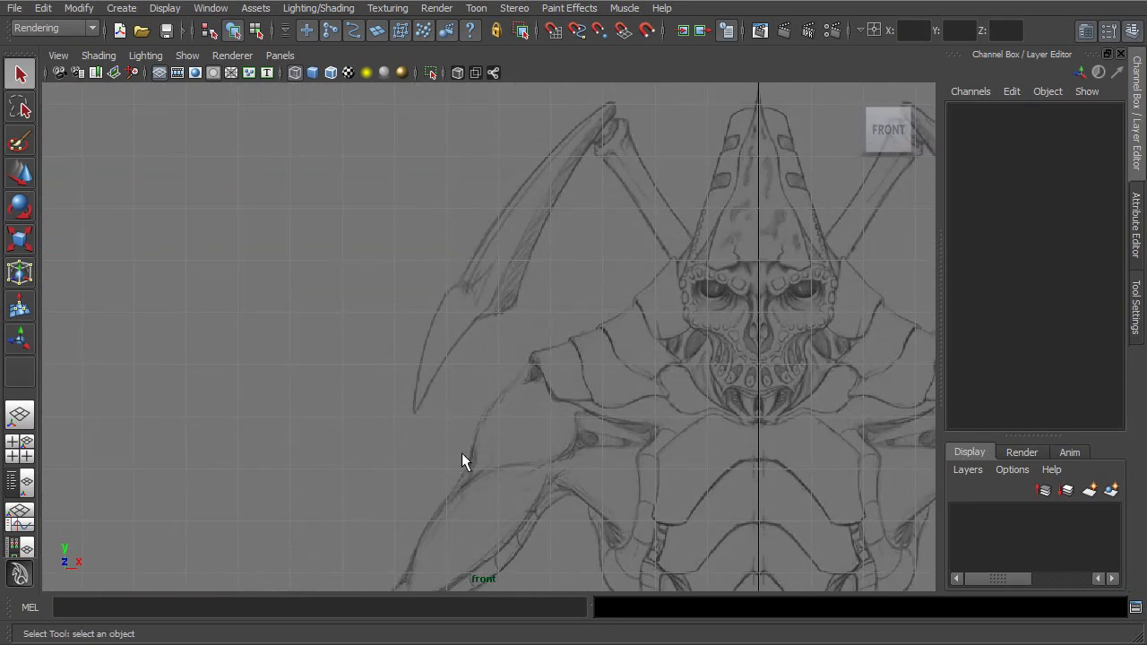
{"action": "scroll", "coordinate": [462, 457], "scroll_direction": "down", "scroll_amount": 1}
Centre and frame the creature in the front view, then return to the four-view layout.
{"action": "middle_click_drag", "start_coordinate": [598, 451], "coordinate": [408, 368], "text": "alt"}
{"action": "scroll", "coordinate": [440, 414], "scroll_direction": "down", "scroll_amount": 3}
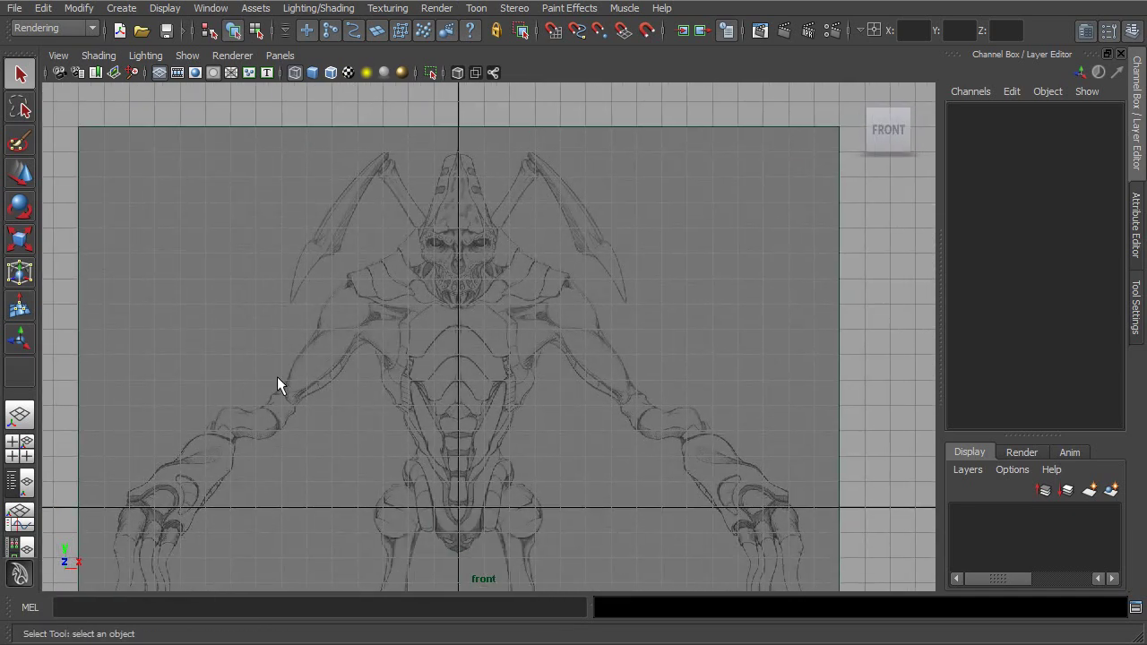
{"action": "scroll", "coordinate": [731, 494], "scroll_direction": "down", "scroll_amount": 2}
{"action": "scroll", "coordinate": [614, 440], "scroll_direction": "down", "scroll_amount": 2}
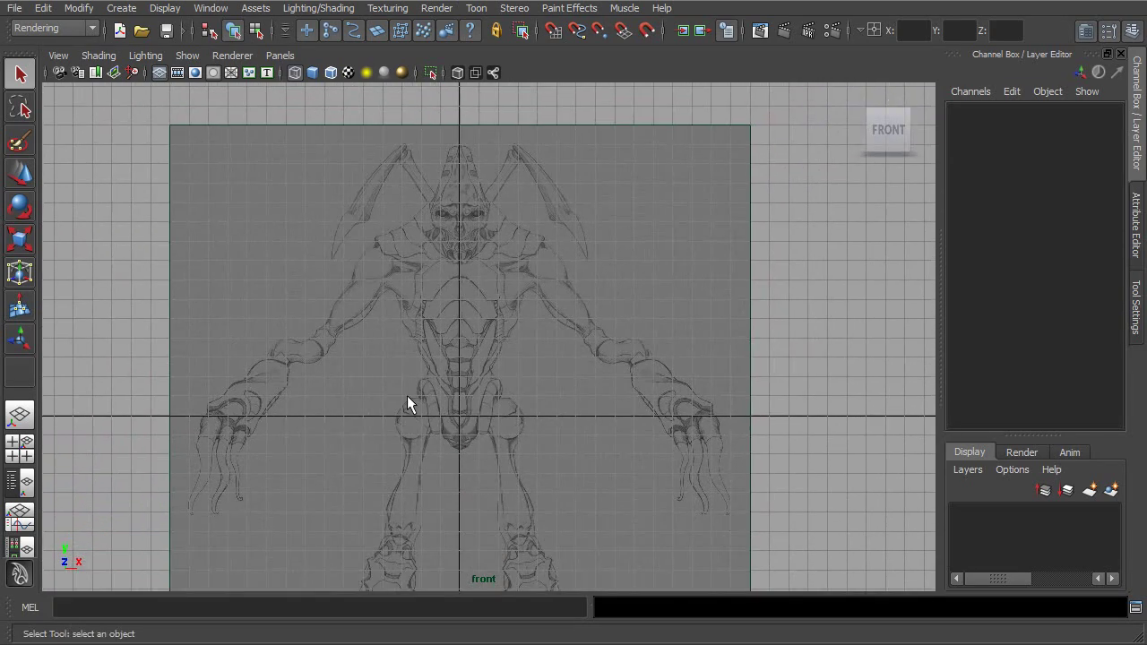
{"action": "middle_click_drag", "start_coordinate": [410, 402], "coordinate": [421, 363], "text": "alt"}
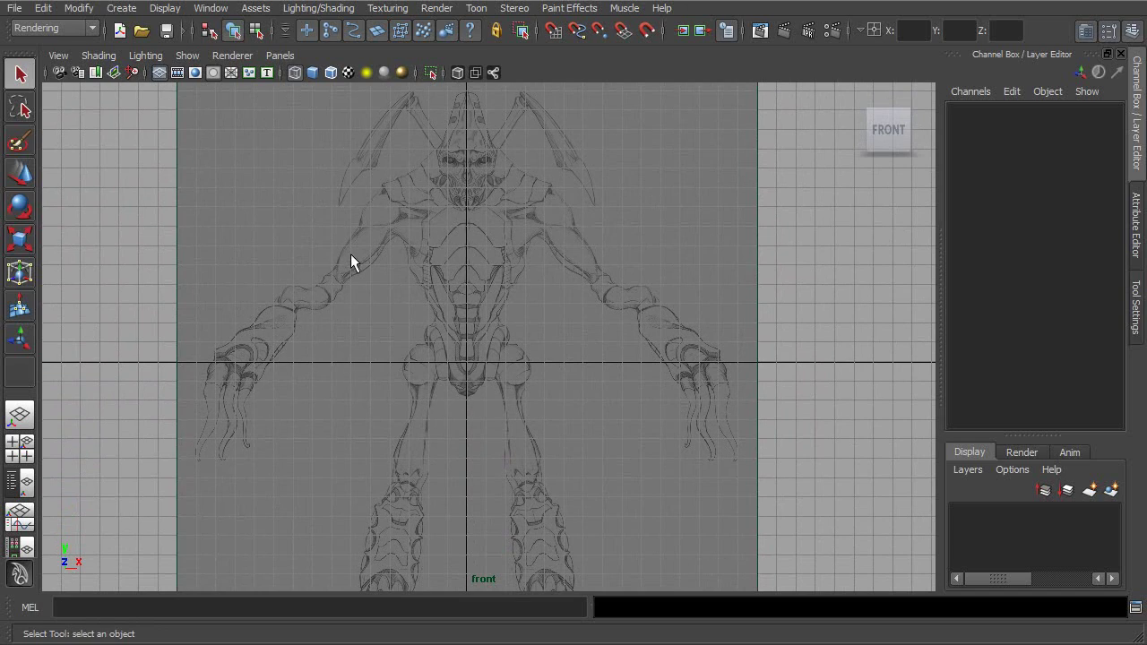
{"action": "scroll", "coordinate": [480, 377], "scroll_direction": "down", "scroll_amount": 1}
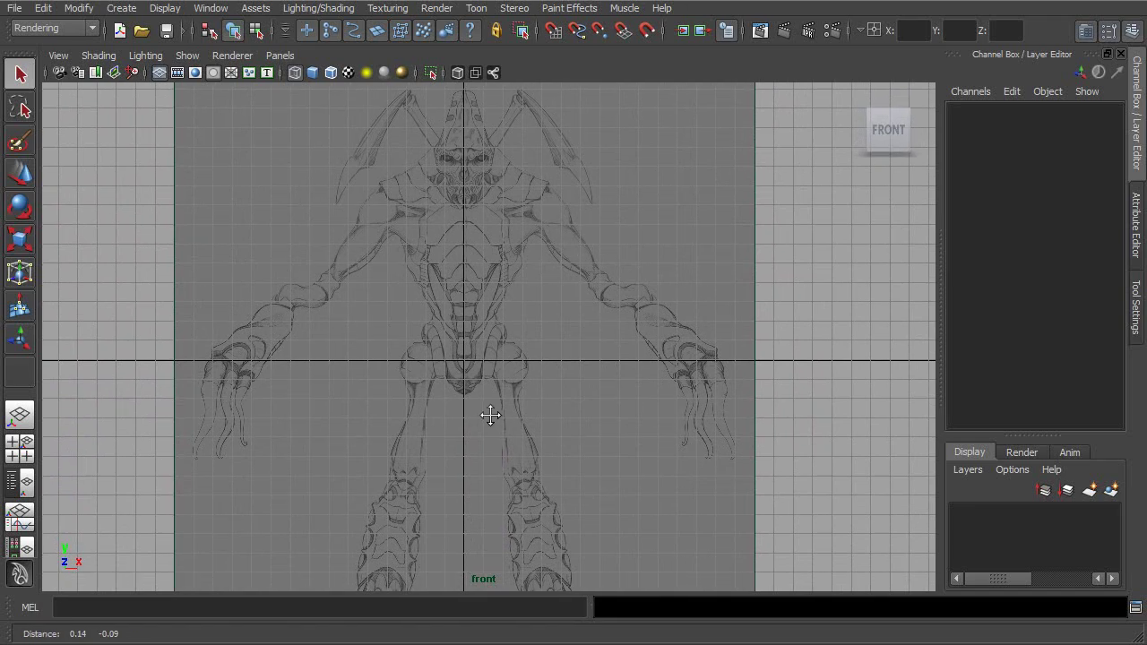
{"action": "scroll", "coordinate": [376, 394], "scroll_direction": "down", "scroll_amount": 2}
{"action": "scroll", "coordinate": [502, 368], "scroll_direction": "up", "scroll_amount": 1}
{"action": "key", "text": "space"}
{"action": "right_click_drag", "start_coordinate": [661, 236], "coordinate": [625, 218], "text": "alt"}
{"action": "mouse_move", "coordinate": [625, 219]}
{"action": "left_mouse_down", "text": "alt"}
{"action": "mouse_move", "coordinate": [714, 221]}
{"action": "mouse_move", "coordinate": [550, 243]}
{"action": "mouse_move", "coordinate": [717, 225]}
{"action": "mouse_move", "coordinate": [725, 243]}
{"action": "mouse_move", "coordinate": [761, 236]}
{"action": "mouse_move", "coordinate": [660, 240]}
{"action": "mouse_move", "coordinate": [618, 218]}
{"action": "mouse_move", "coordinate": [612, 226]}
{"action": "left_mouse_up", "text": "alt"}
{"action": "left_click_drag", "start_coordinate": [553, 258], "coordinate": [697, 205], "text": "alt"}
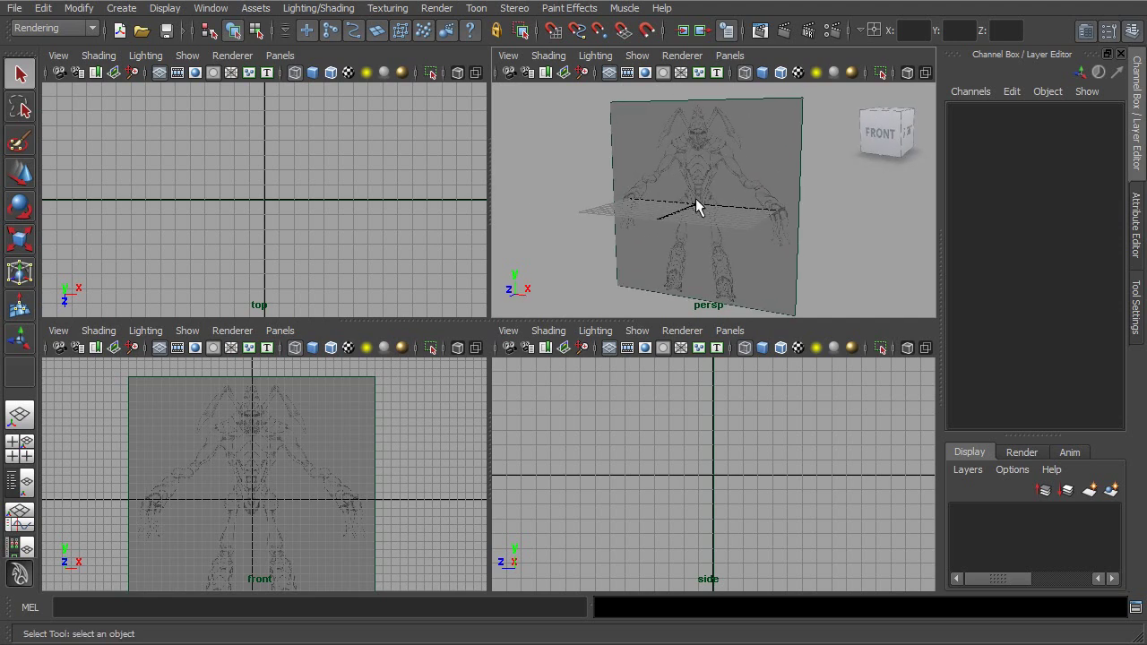
{"action": "mouse_move", "coordinate": [617, 233]}
{"action": "left_mouse_down", "text": "alt"}
{"action": "mouse_move", "coordinate": [660, 238]}
{"action": "mouse_move", "coordinate": [618, 243]}
{"action": "left_mouse_up", "text": "alt"}
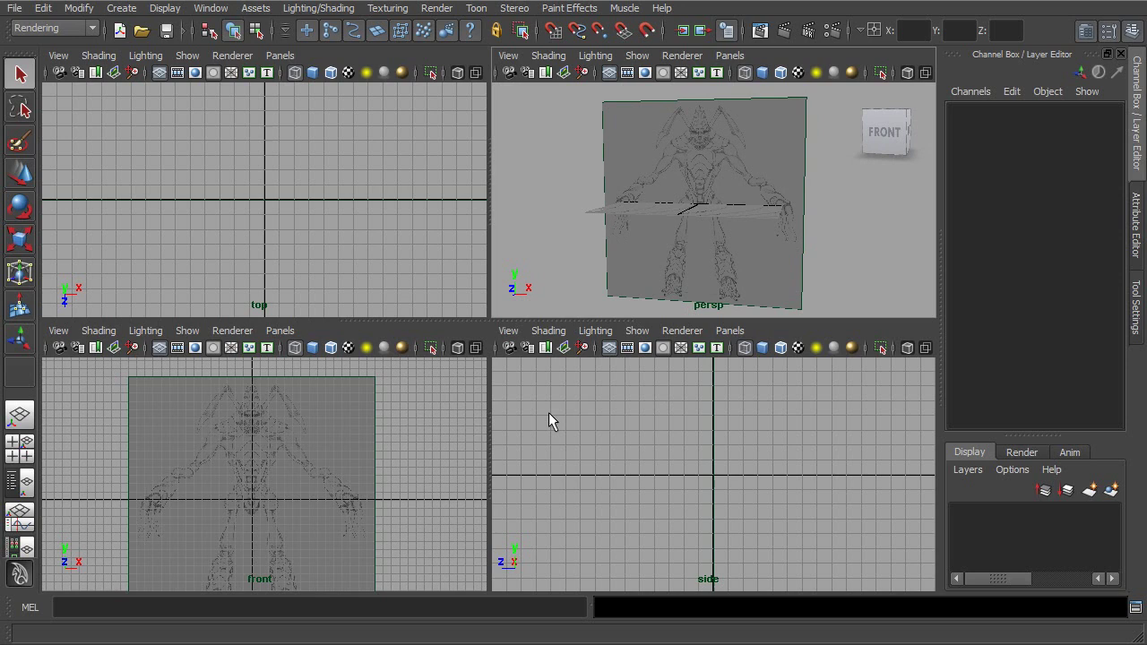
Import imagePlane_side.jpg from sourceimages as an image plane in the side view.
{"action": "left_click", "coordinate": [589, 430], "text": "alt"}
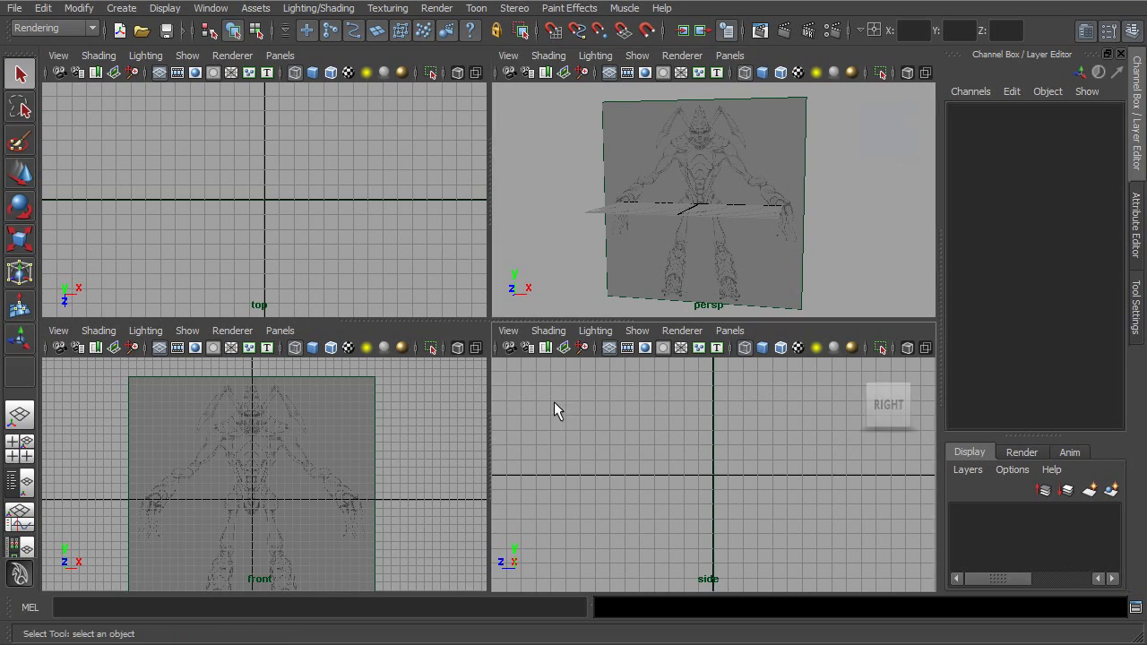
{"action": "left_click", "coordinate": [508, 331]}
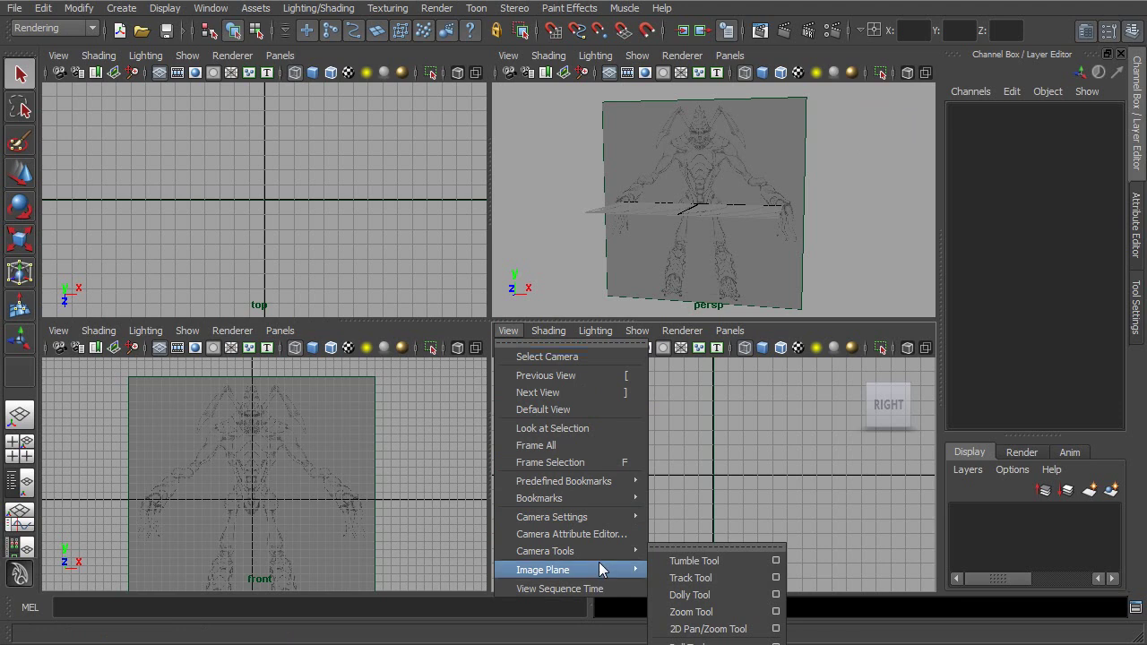
{"action": "mouse_move", "coordinate": [598, 574]}
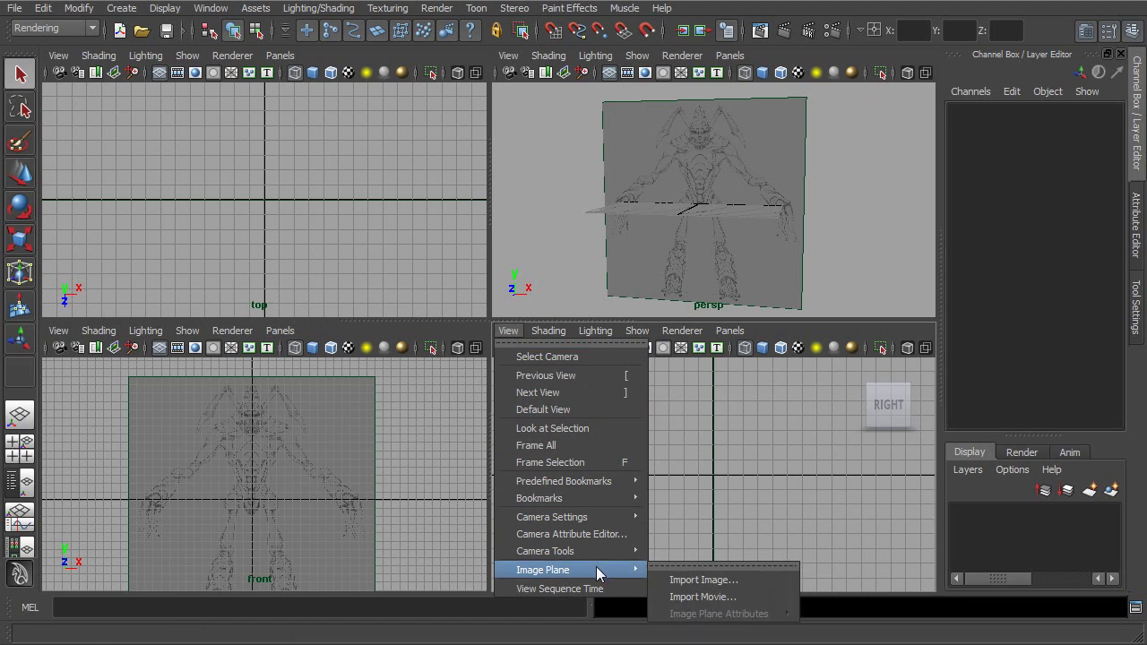
{"action": "left_click", "coordinate": [745, 580]}
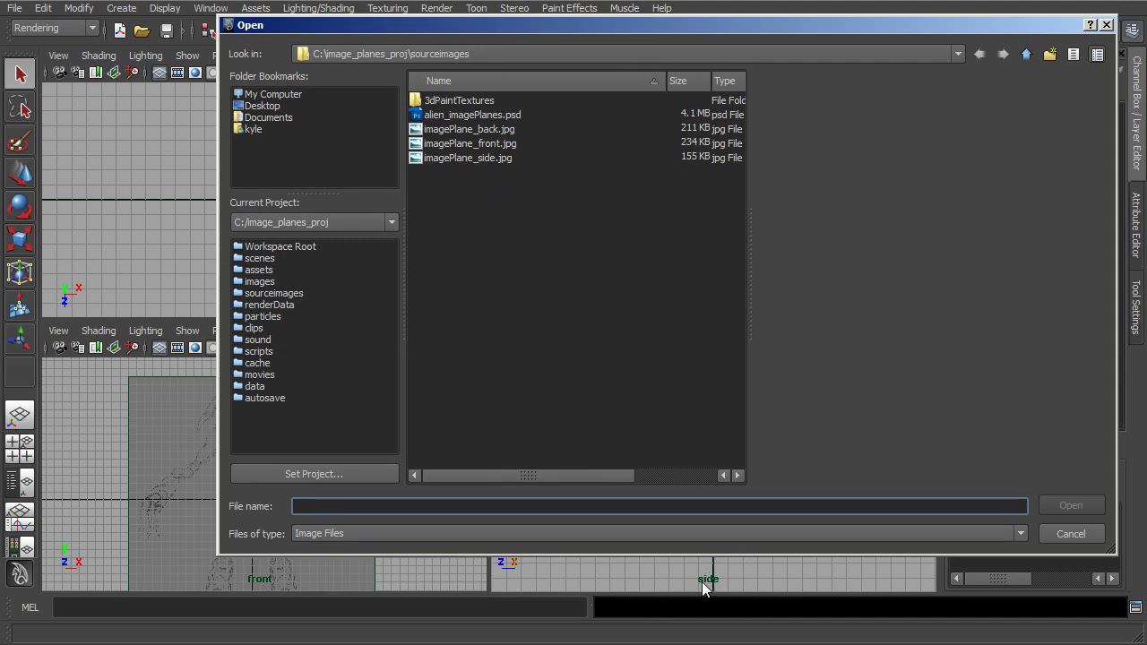
{"action": "left_click", "coordinate": [466, 158]}
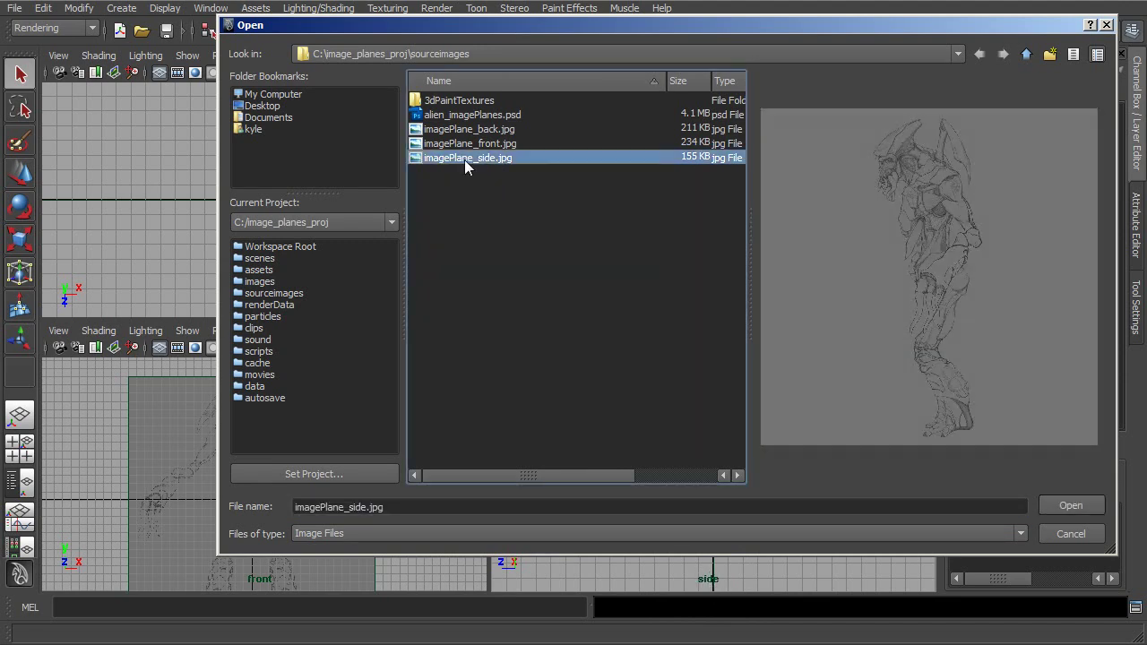
{"action": "left_click", "coordinate": [1044, 505]}
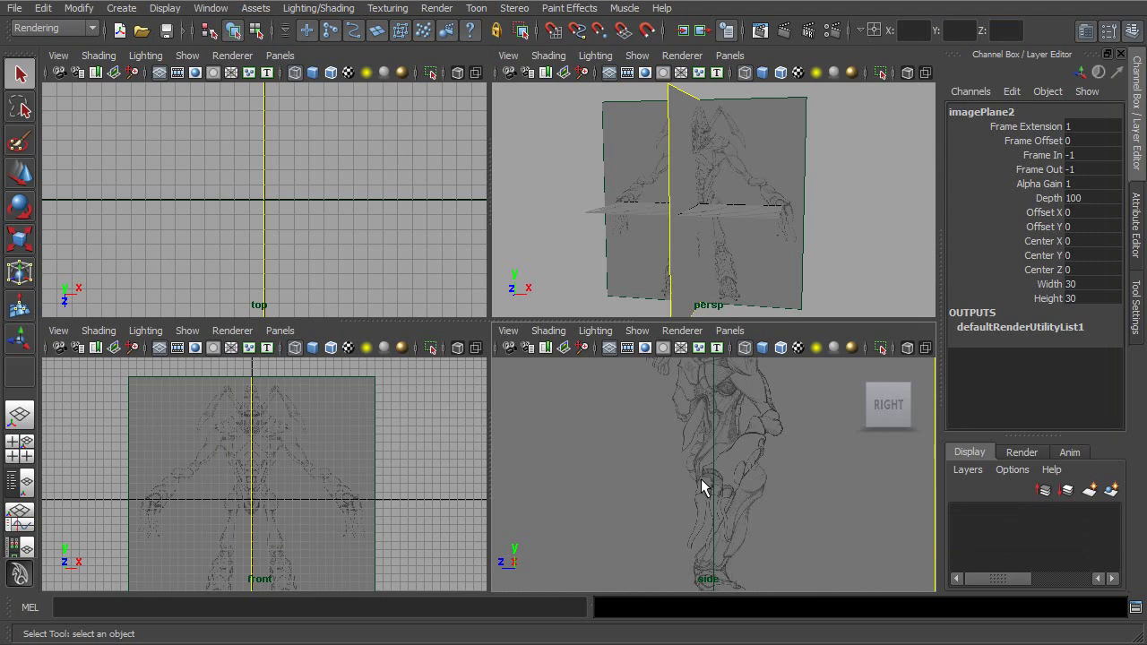
{"action": "scroll", "coordinate": [661, 481], "scroll_direction": "up", "scroll_amount": 10}
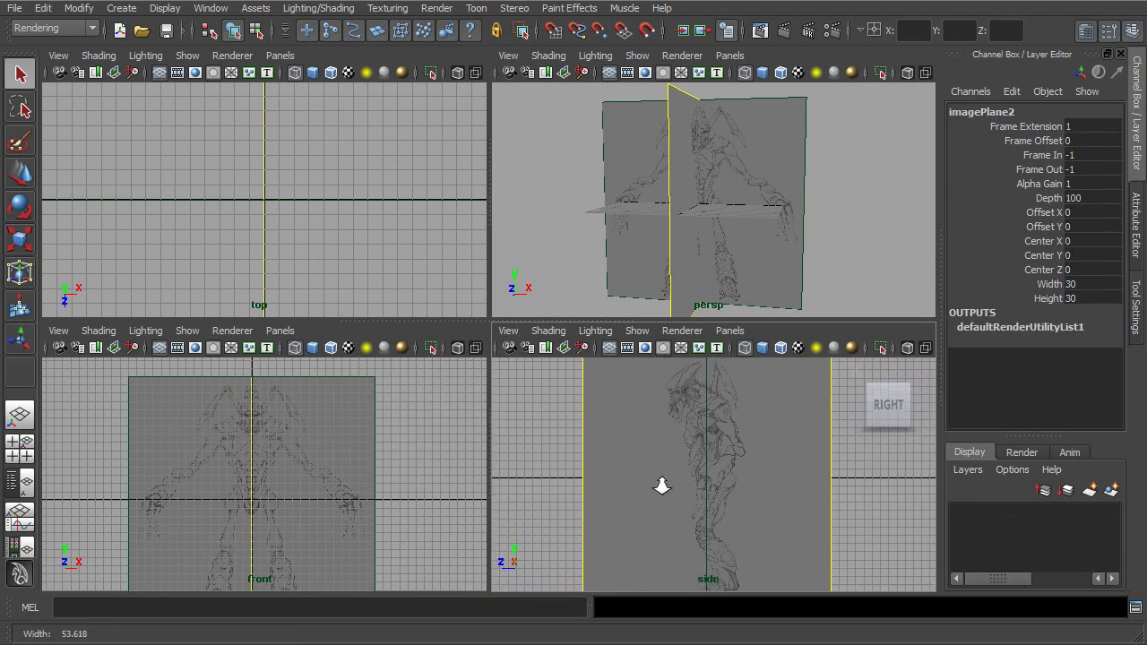
{"action": "scroll", "coordinate": [729, 465], "scroll_direction": "down", "scroll_amount": 4}
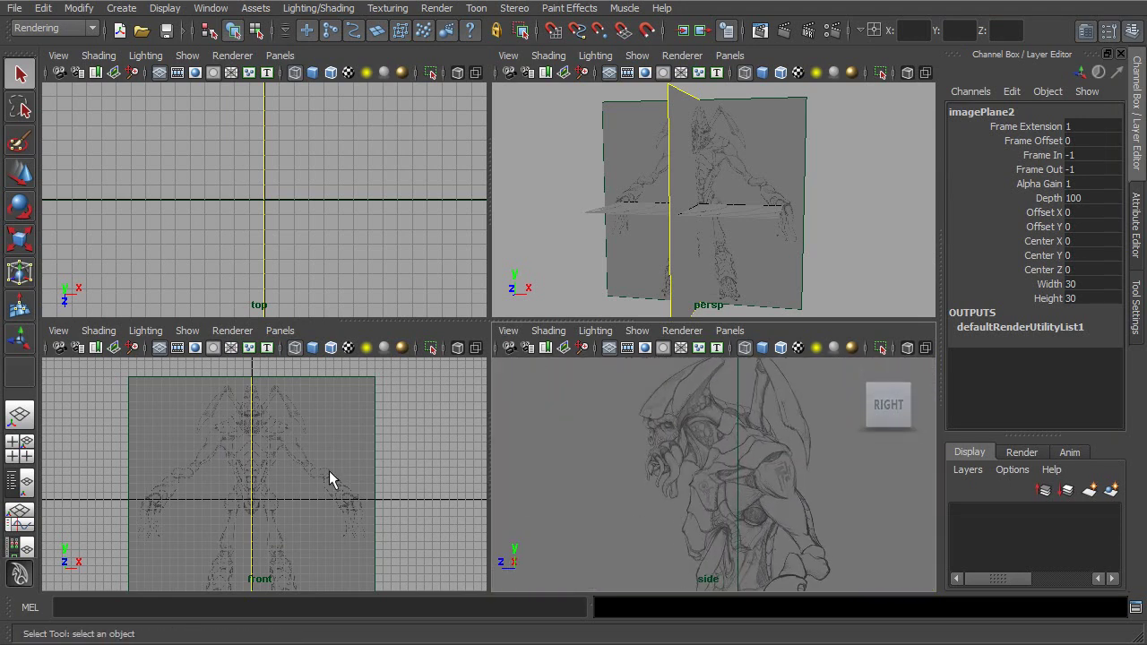
{"action": "scroll", "coordinate": [305, 468], "scroll_direction": "up", "scroll_amount": 6}
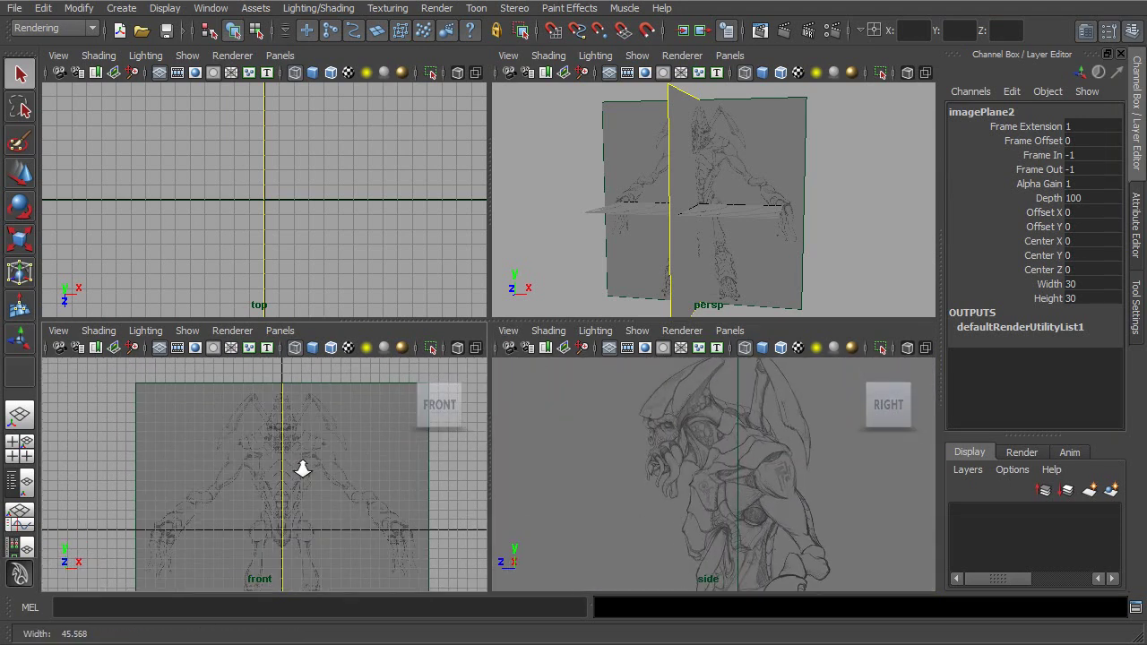
{"action": "left_click", "coordinate": [564, 194]}
{"action": "scroll", "coordinate": [593, 421], "scroll_direction": "up", "scroll_amount": 1}
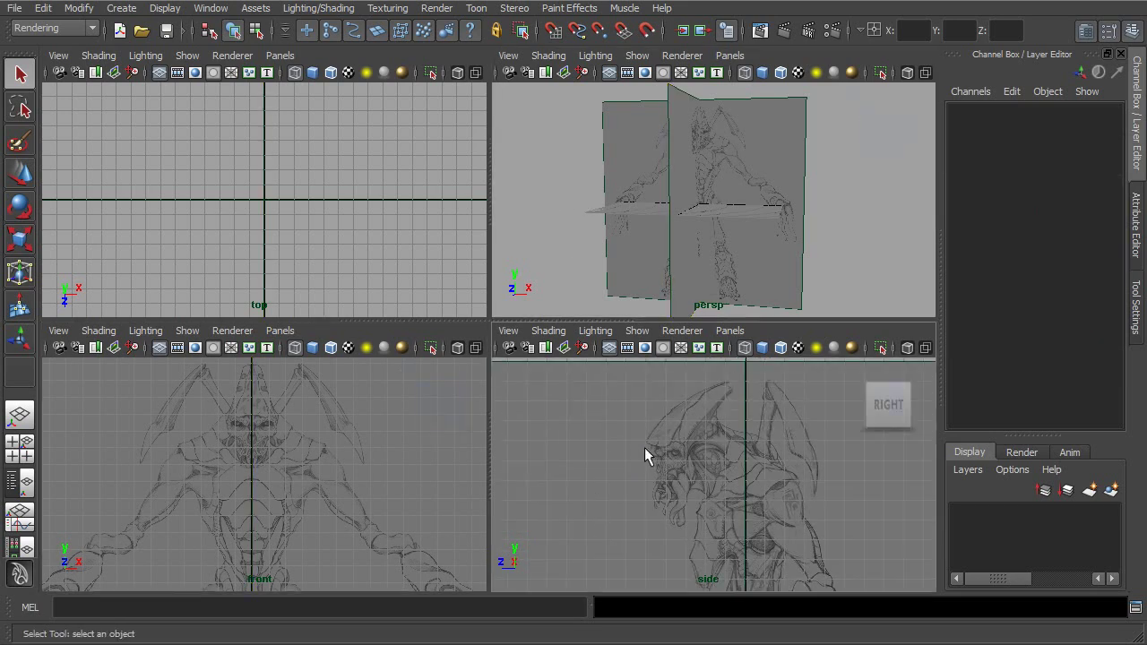
{"action": "scroll", "coordinate": [644, 447], "scroll_direction": "up", "scroll_amount": 1}
{"action": "left_click_drag", "start_coordinate": [650, 206], "coordinate": [410, 238], "text": "alt"}
{"action": "left_click_drag", "start_coordinate": [628, 220], "coordinate": [780, 230], "text": "alt"}
{"action": "mouse_move", "coordinate": [694, 427]}
{"action": "left_mouse_down", "text": "alt"}
{"action": "mouse_move", "coordinate": [666, 440]}
{"action": "mouse_move", "coordinate": [515, 422]}
{"action": "mouse_move", "coordinate": [683, 475]}
{"action": "left_mouse_up", "text": "alt"}
{"action": "left_click_drag", "start_coordinate": [662, 432], "coordinate": [607, 476], "text": "alt"}
{"action": "left_click_drag", "start_coordinate": [646, 236], "coordinate": [620, 230], "text": "alt"}
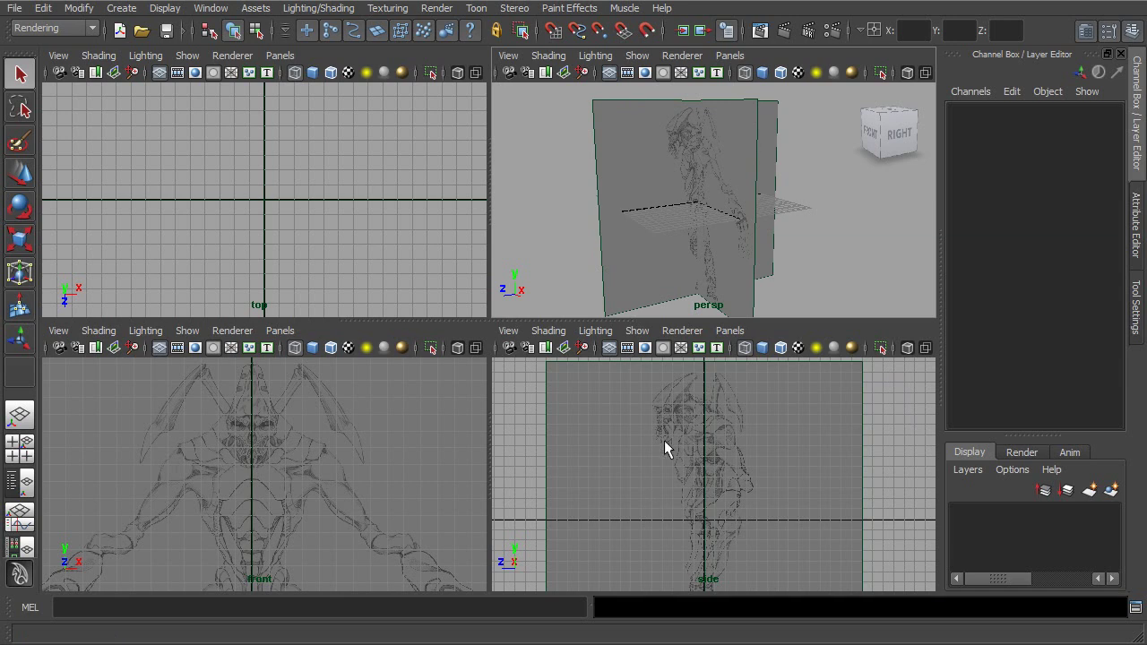
{"action": "left_click_drag", "start_coordinate": [617, 295], "coordinate": [564, 242], "text": "alt"}
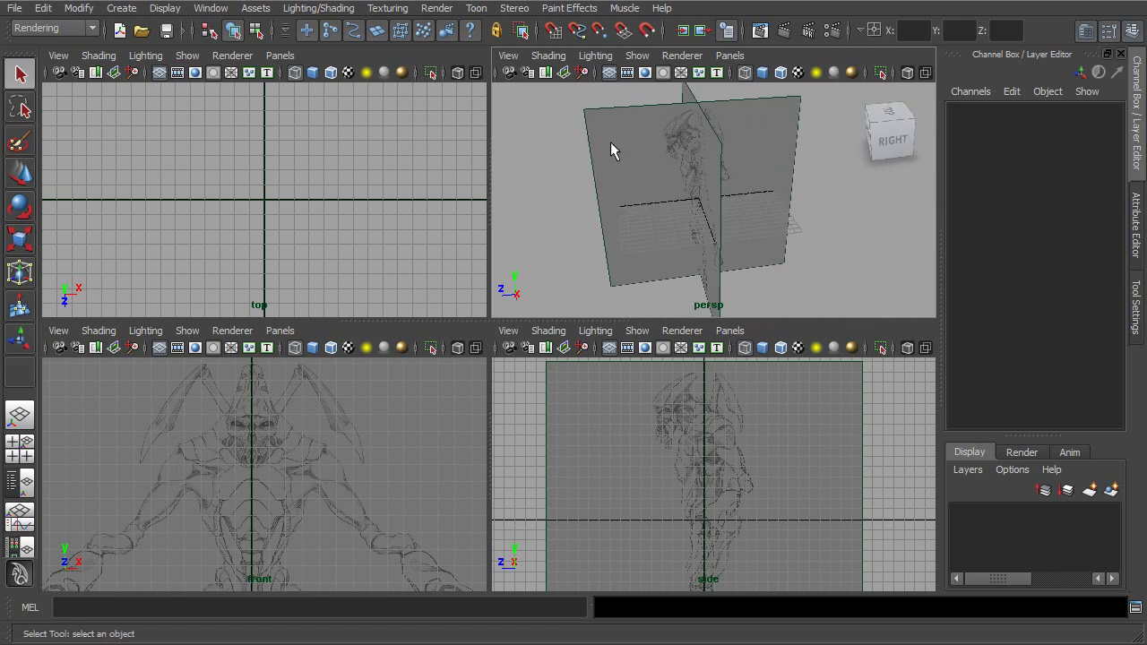
{"action": "left_click_drag", "start_coordinate": [643, 220], "coordinate": [692, 204], "text": "alt"}
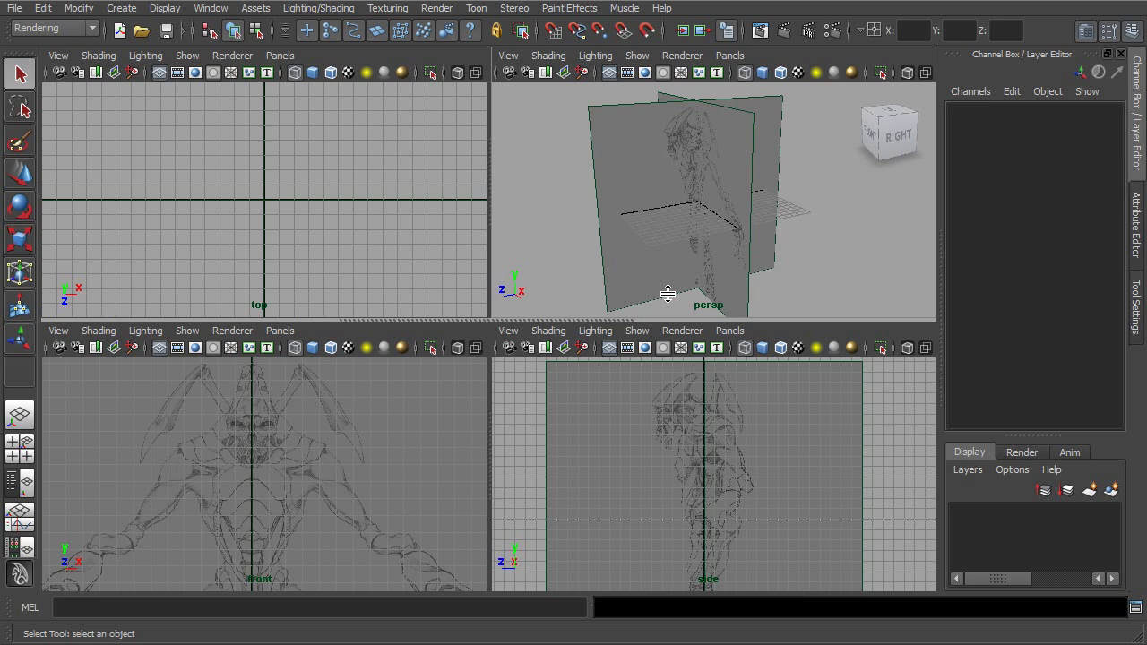
Maximize the side view and frame the whole side image plane.
{"action": "left_click", "coordinate": [523, 452]}
{"action": "key", "text": "space"}
{"action": "middle_click_drag", "start_coordinate": [523, 453], "coordinate": [475, 350], "text": "alt"}
{"action": "right_click_drag", "start_coordinate": [475, 349], "coordinate": [230, 315], "text": "alt"}
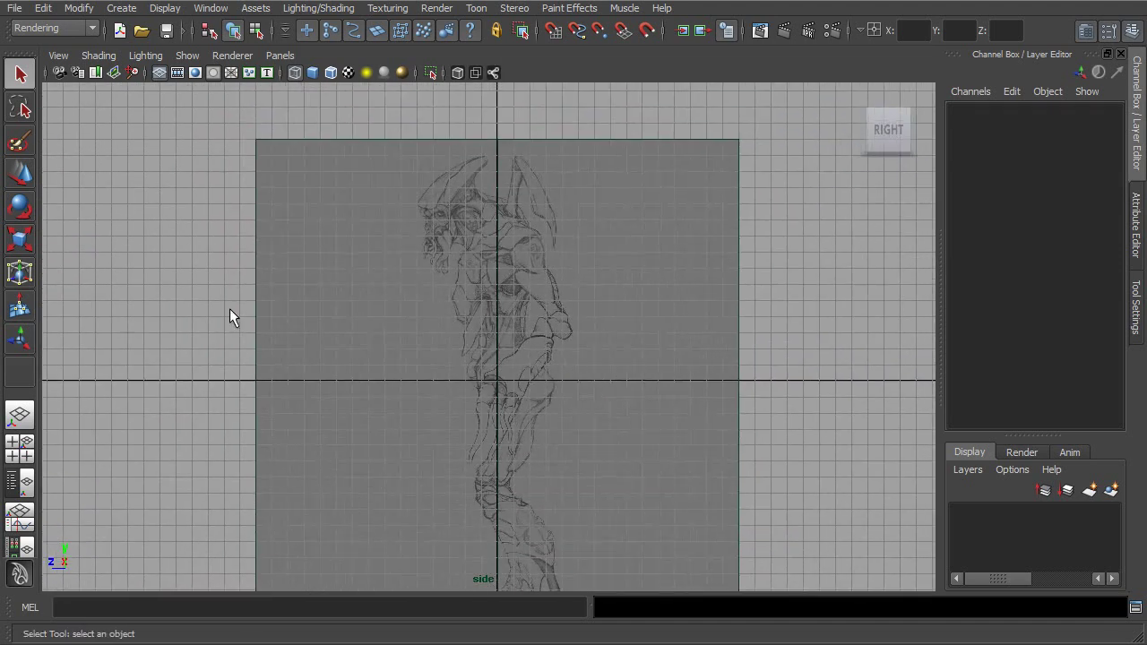
{"action": "right_click_drag", "start_coordinate": [466, 410], "coordinate": [511, 338], "text": "alt"}
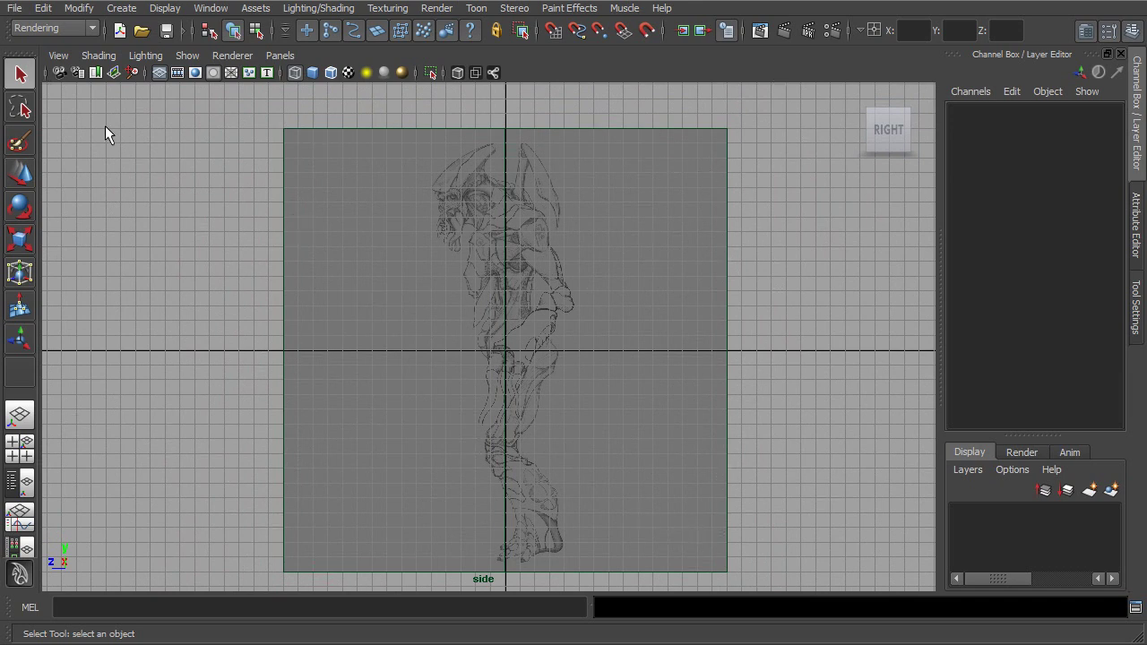
Open the Image Plane Attributes for imagePlane2 from the side view's View menu.
{"action": "left_click", "coordinate": [59, 55]}
{"action": "mouse_move", "coordinate": [146, 297]}
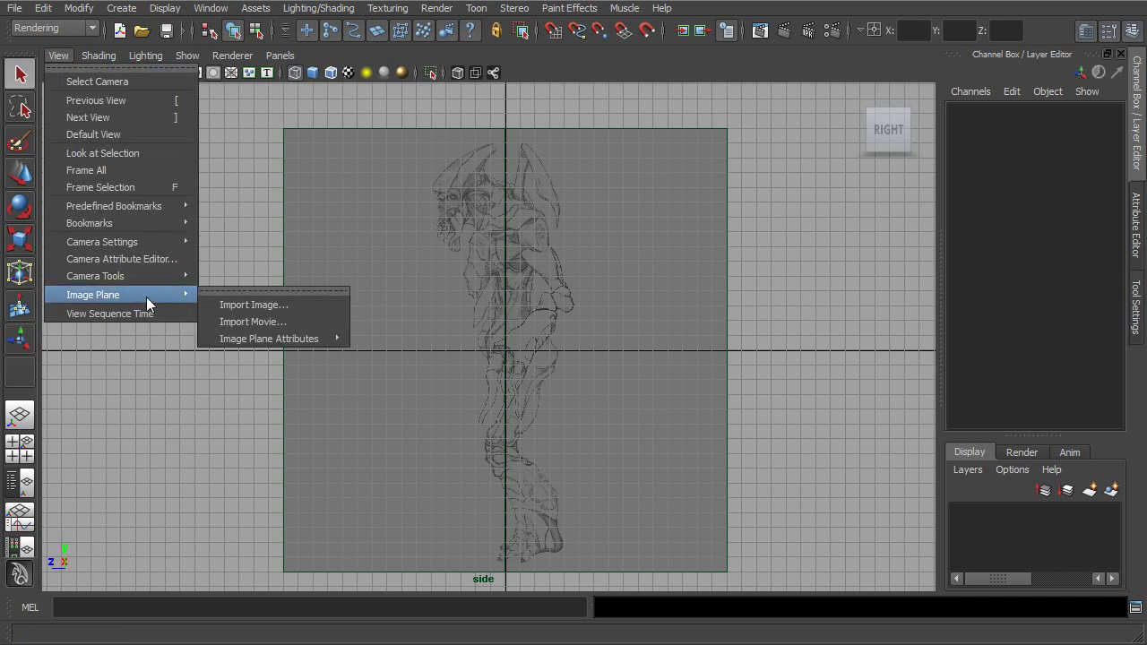
{"action": "mouse_move", "coordinate": [302, 339]}
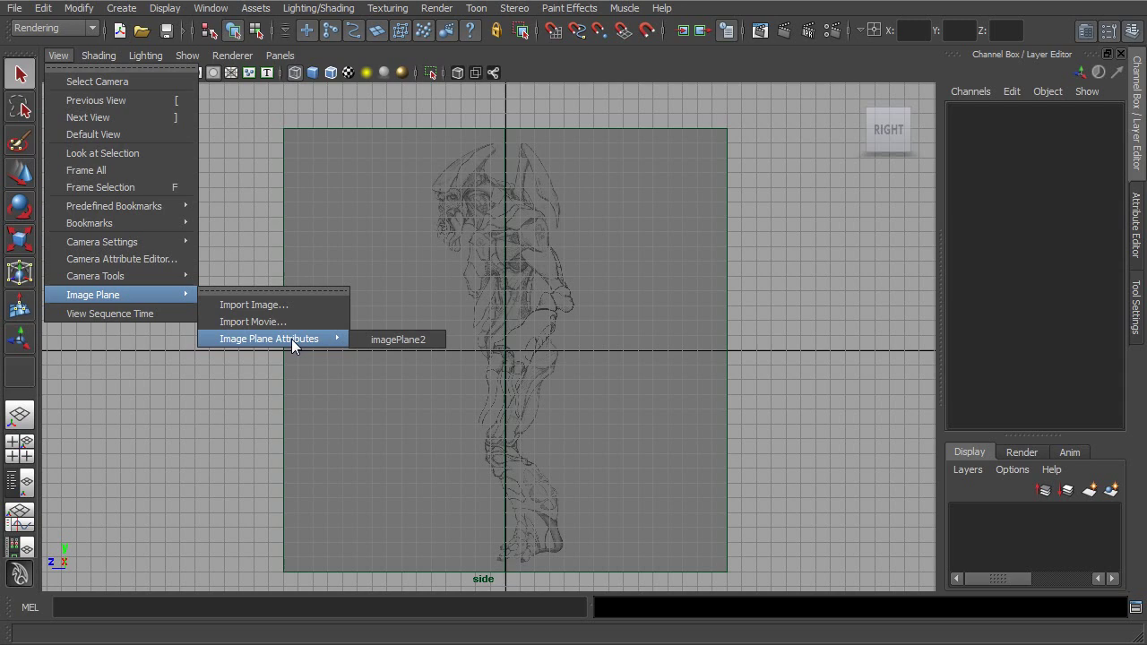
{"action": "left_click", "coordinate": [404, 341]}
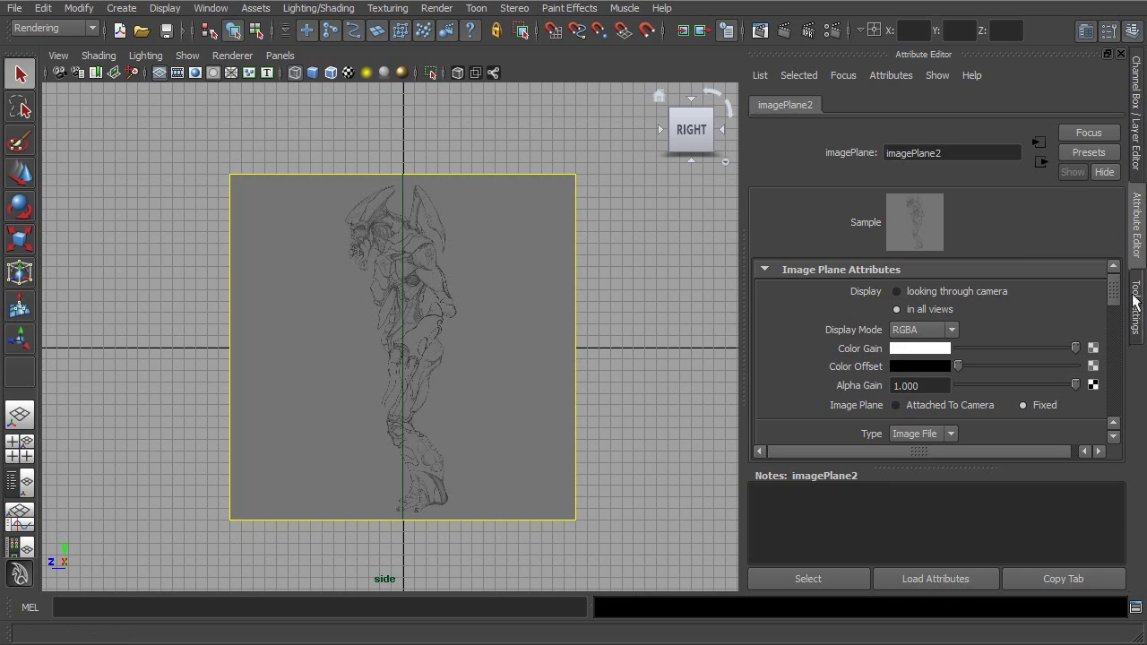
Delete imagePlane2, restore the Channel Box, and return to the four-view layout facing the front plane.
{"action": "mouse_move", "coordinate": [1116, 285]}
{"action": "left_mouse_down"}
{"action": "mouse_move", "coordinate": [1116, 354]}
{"action": "mouse_move", "coordinate": [1115, 273]}
{"action": "left_mouse_up"}
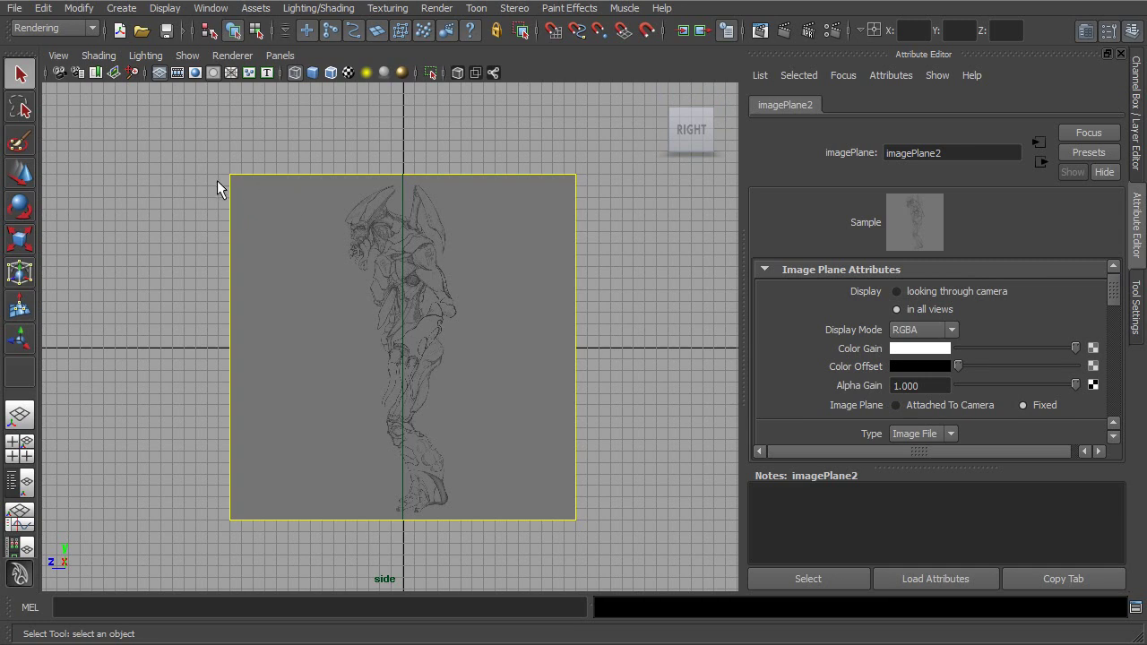
{"action": "key", "text": "Delete"}
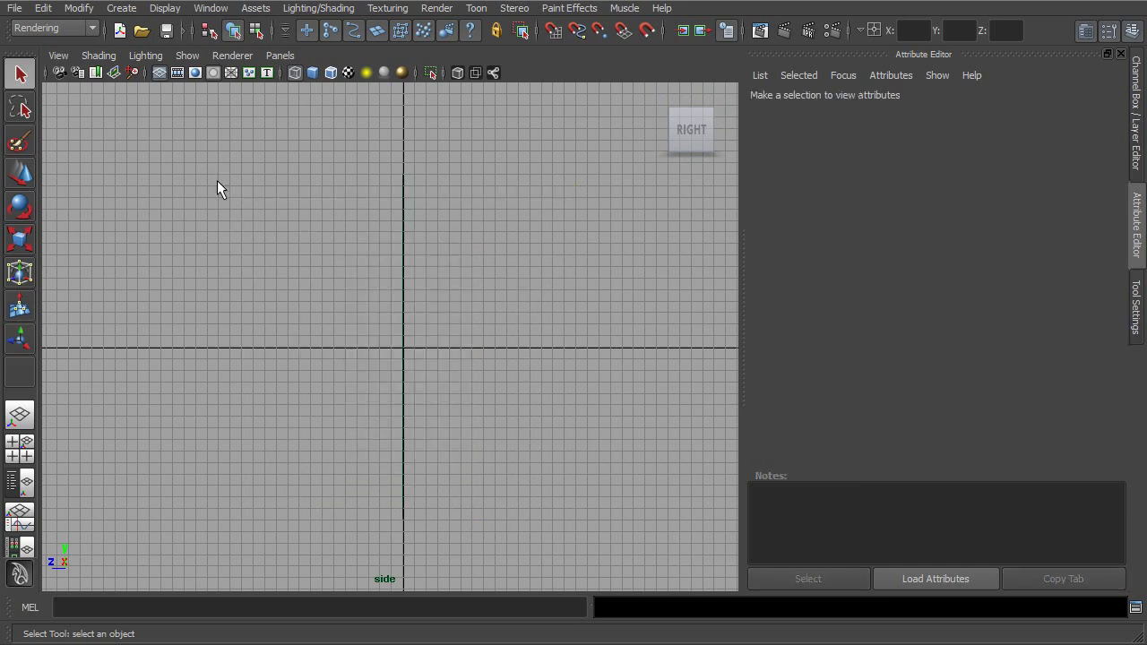
{"action": "key", "text": "ctrl+a"}
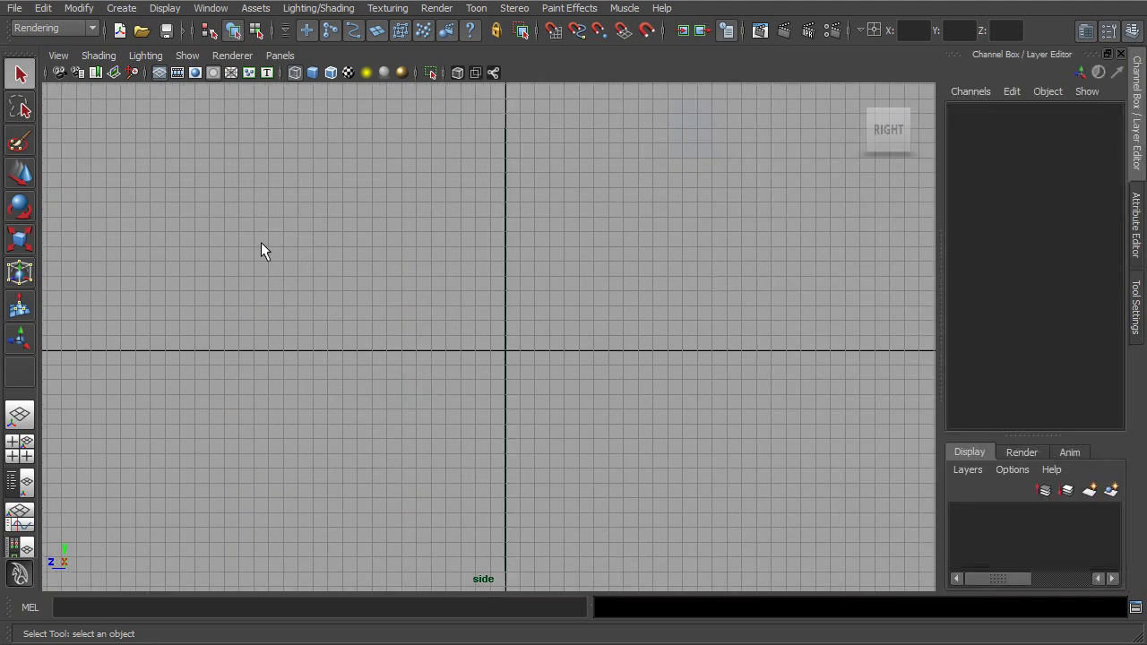
{"action": "key", "text": "space"}
{"action": "left_click_drag", "start_coordinate": [619, 210], "coordinate": [601, 190], "text": "alt"}
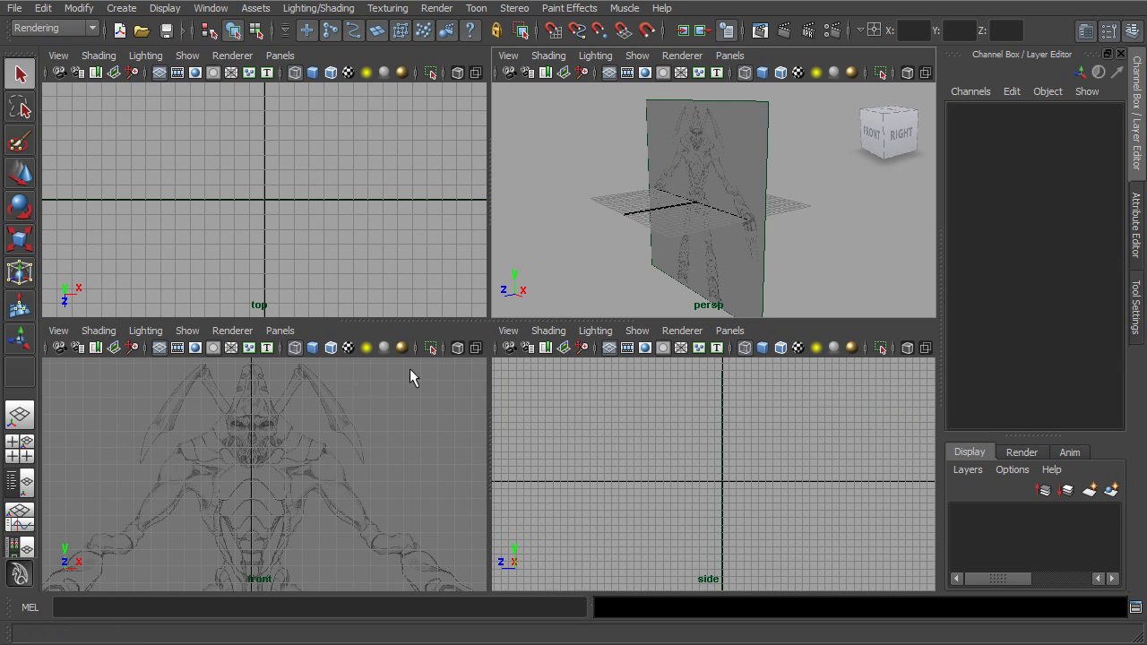
Switch to the Hypershade/Persp layout, list Cameras, and drag imagePlane1 toward frontShape.
{"action": "left_click", "coordinate": [19, 548]}
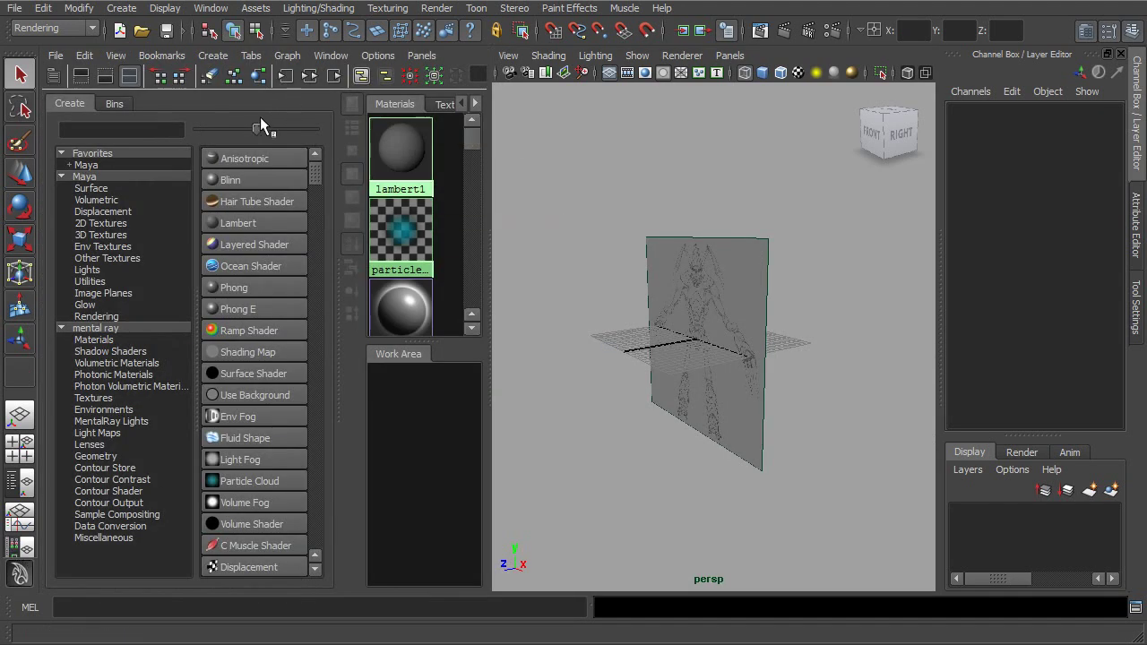
{"action": "left_click", "coordinate": [55, 76]}
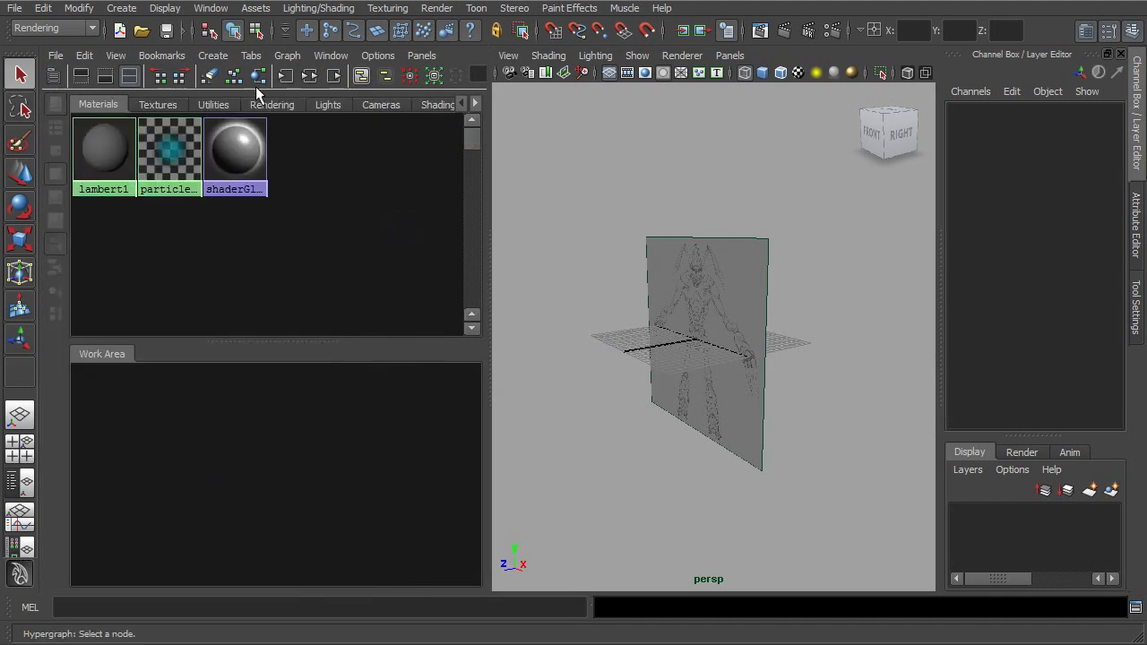
{"action": "left_click", "coordinate": [383, 106]}
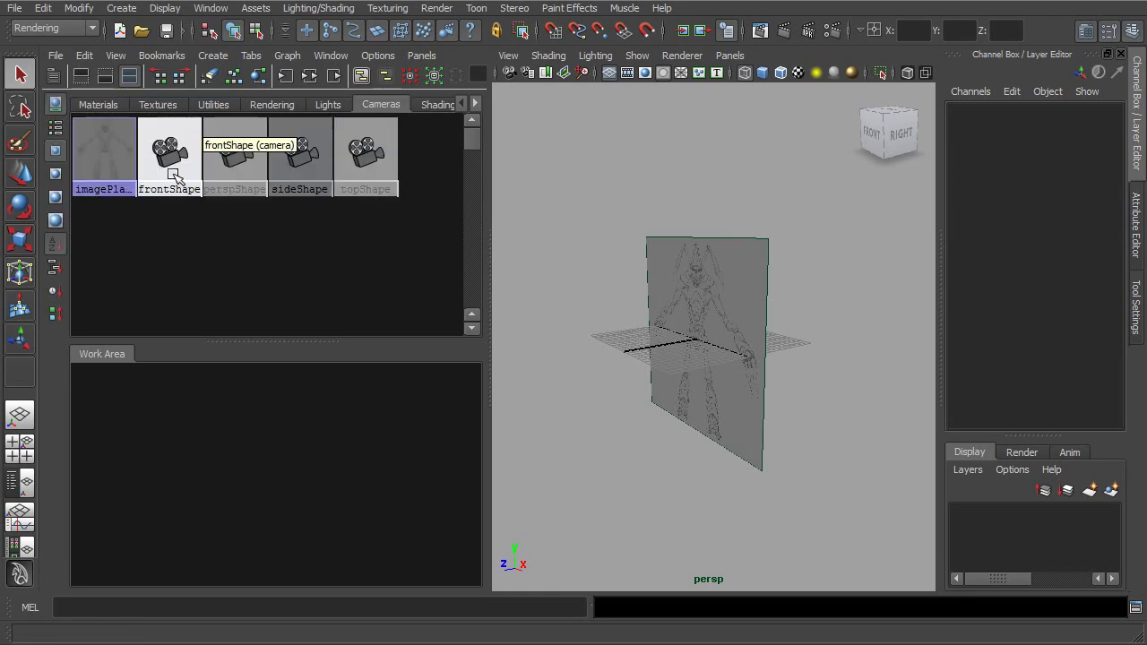
{"action": "left_click", "coordinate": [108, 161]}
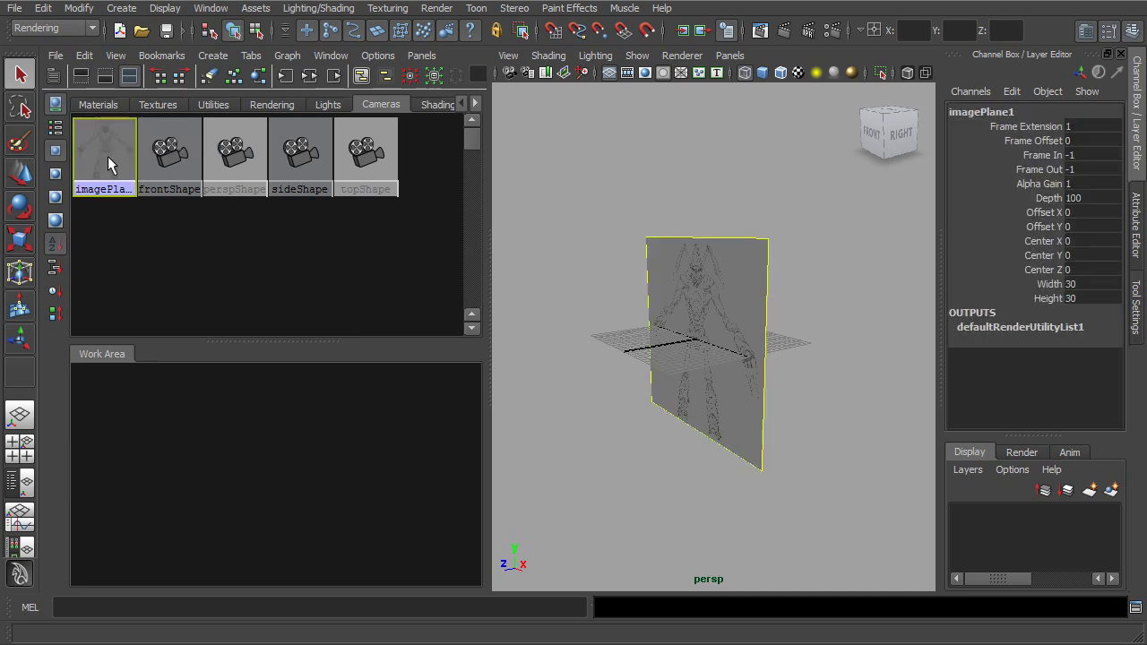
{"action": "middle_click_drag", "start_coordinate": [108, 157], "coordinate": [170, 152]}
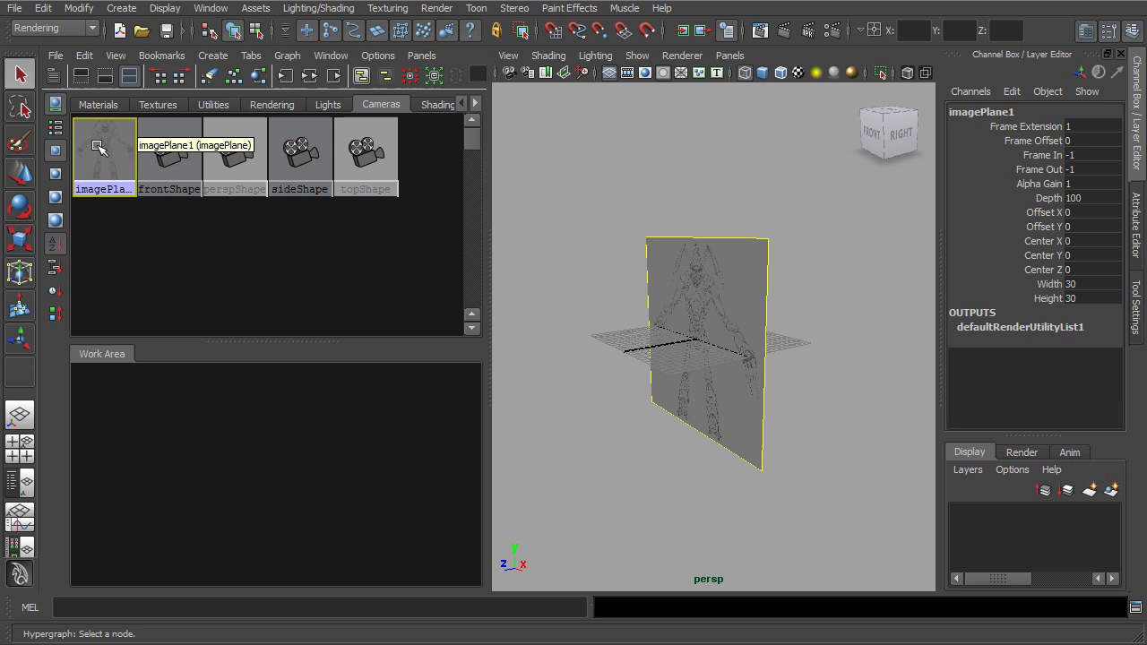
{"action": "middle_click_drag", "start_coordinate": [102, 157], "coordinate": [146, 186]}
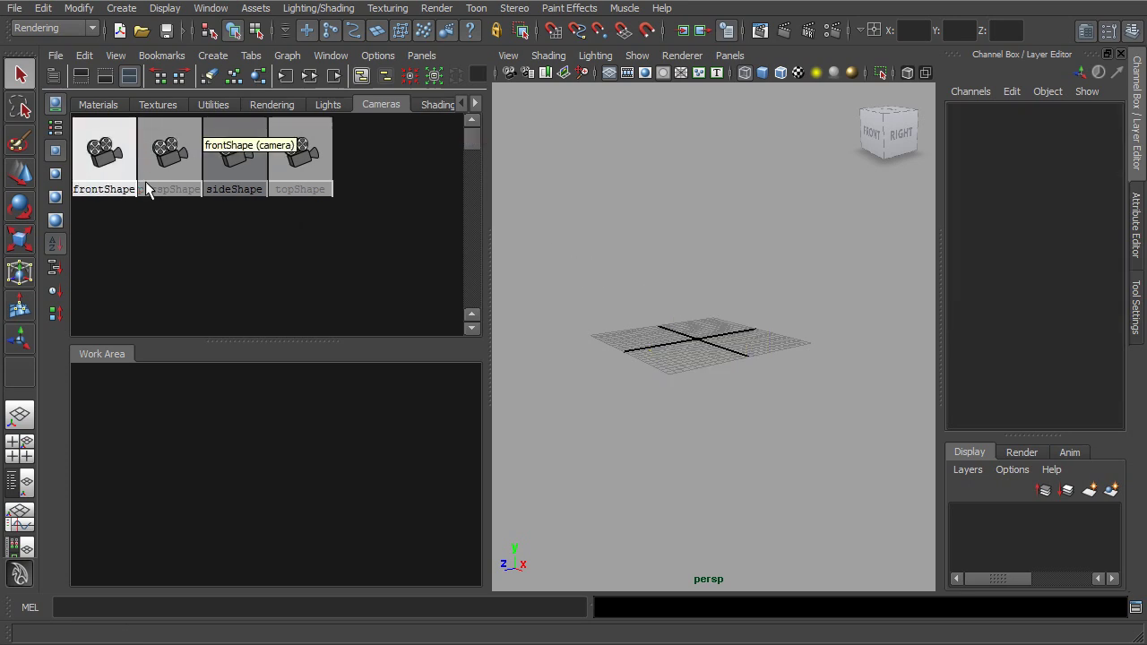
Drop imagePlane1 onto frontShape to remove the front plane, then orbit the empty grid.
{"action": "left_click_drag", "start_coordinate": [659, 335], "coordinate": [700, 358], "text": "alt"}
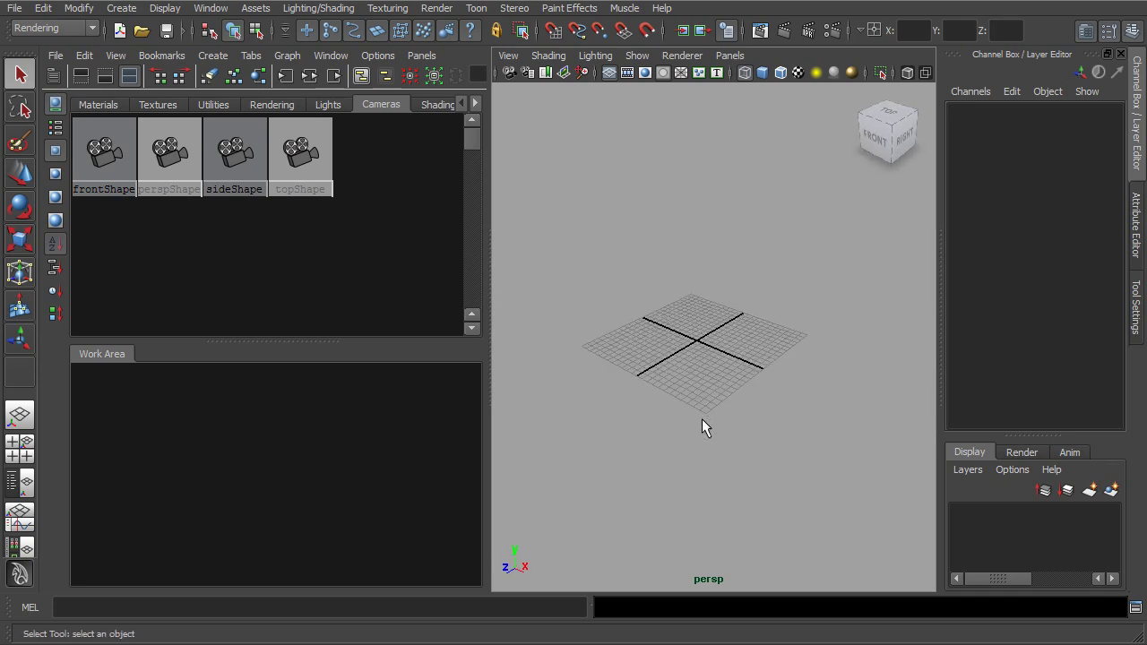
{"action": "left_click_drag", "start_coordinate": [704, 425], "coordinate": [696, 397], "text": "alt"}
{"action": "right_click_drag", "start_coordinate": [697, 397], "coordinate": [718, 407], "text": "alt"}
{"action": "left_click_drag", "start_coordinate": [718, 407], "coordinate": [622, 425], "text": "alt"}
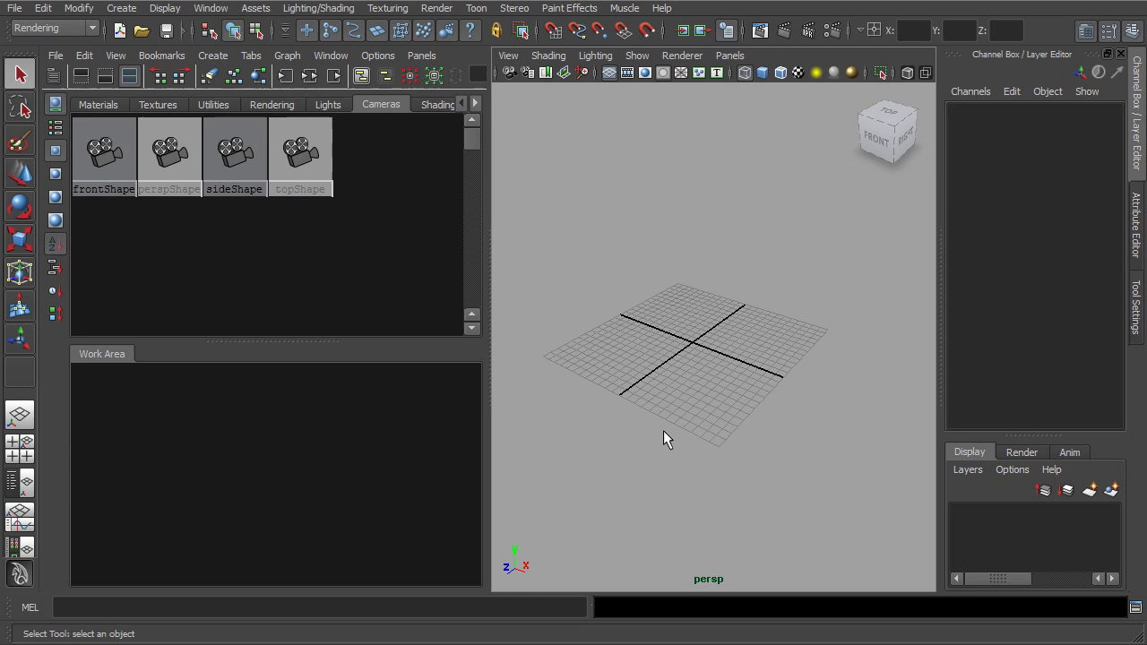
{"action": "left_click_drag", "start_coordinate": [728, 389], "coordinate": [710, 383], "text": "alt"}
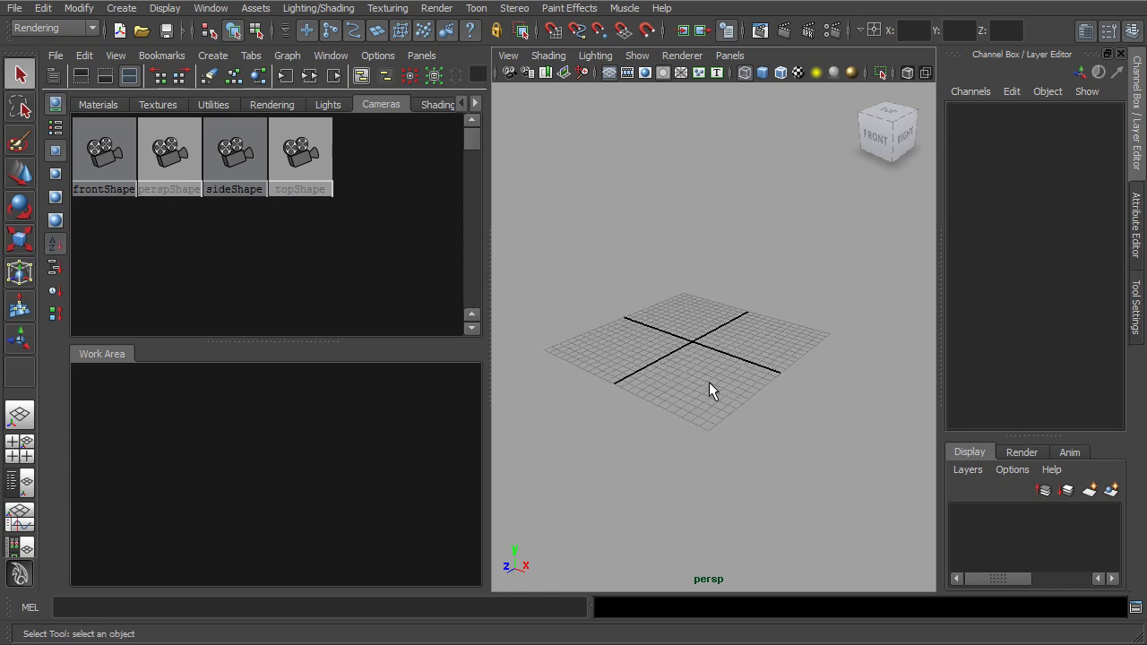